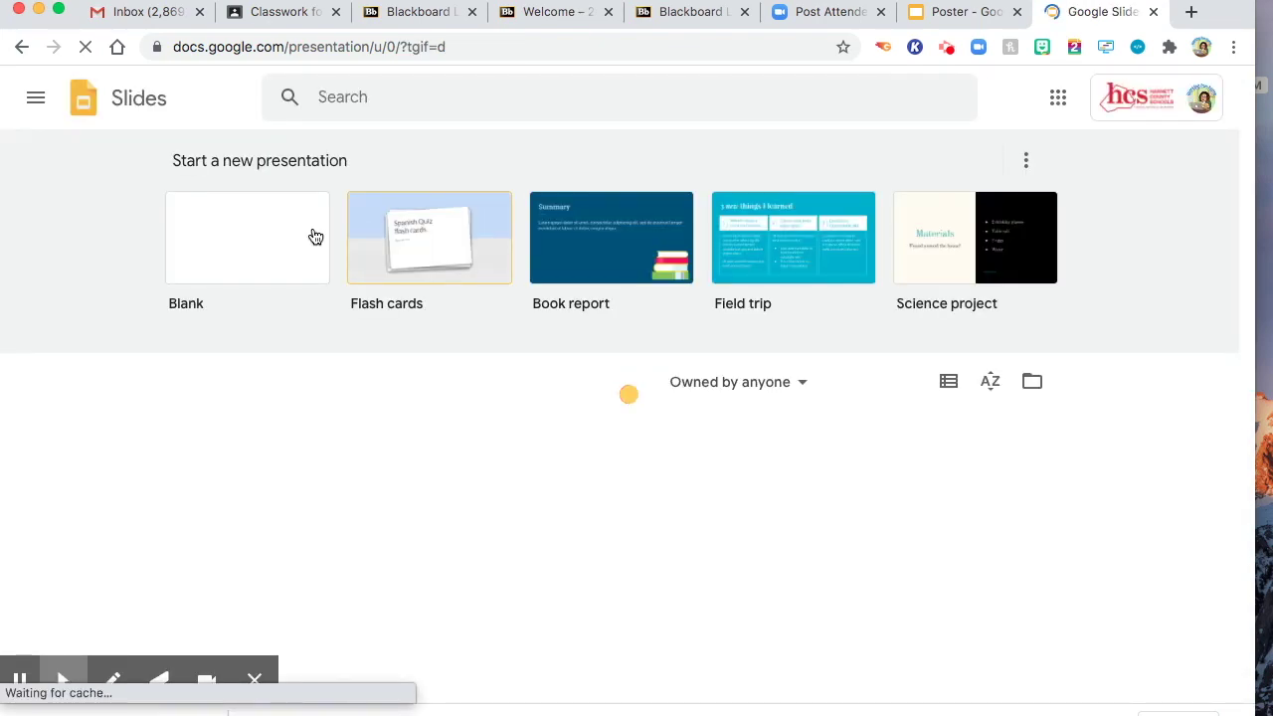
Step: Create a new blank presentation from the Slides start page
left_click(233, 251)
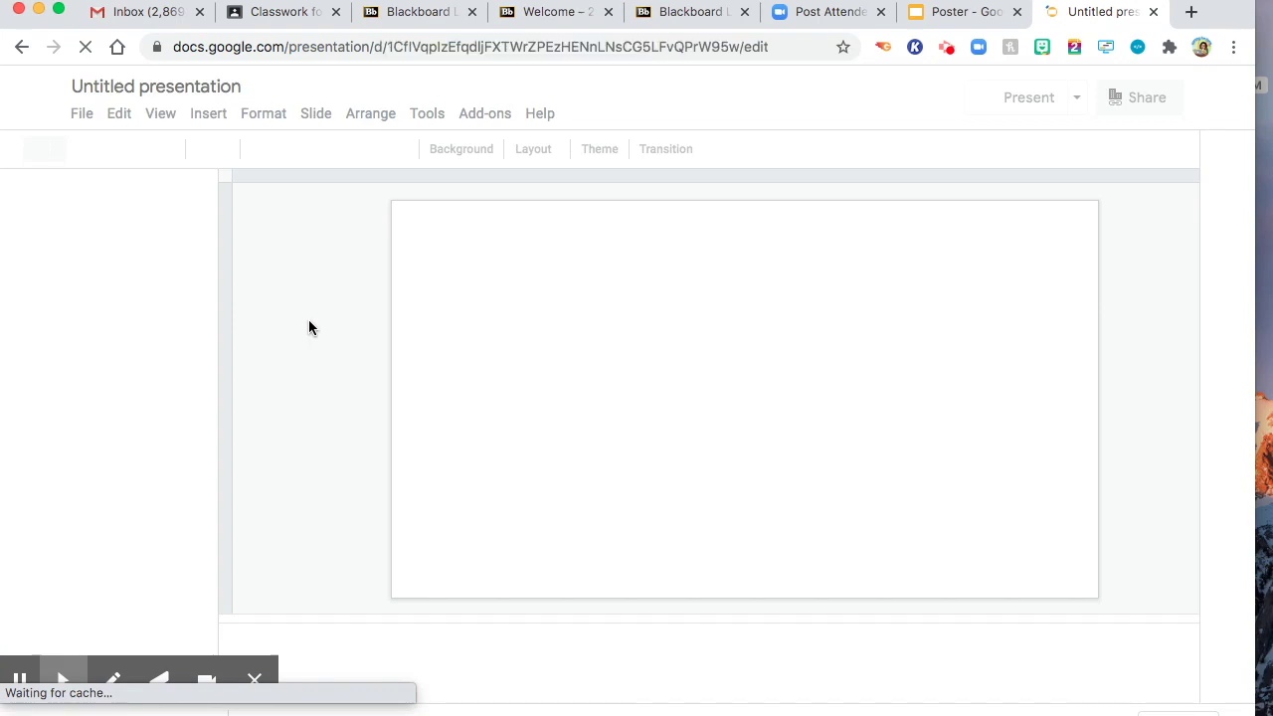
Step: Rename the presentation to 'Poster practice'
left_click(192, 87)
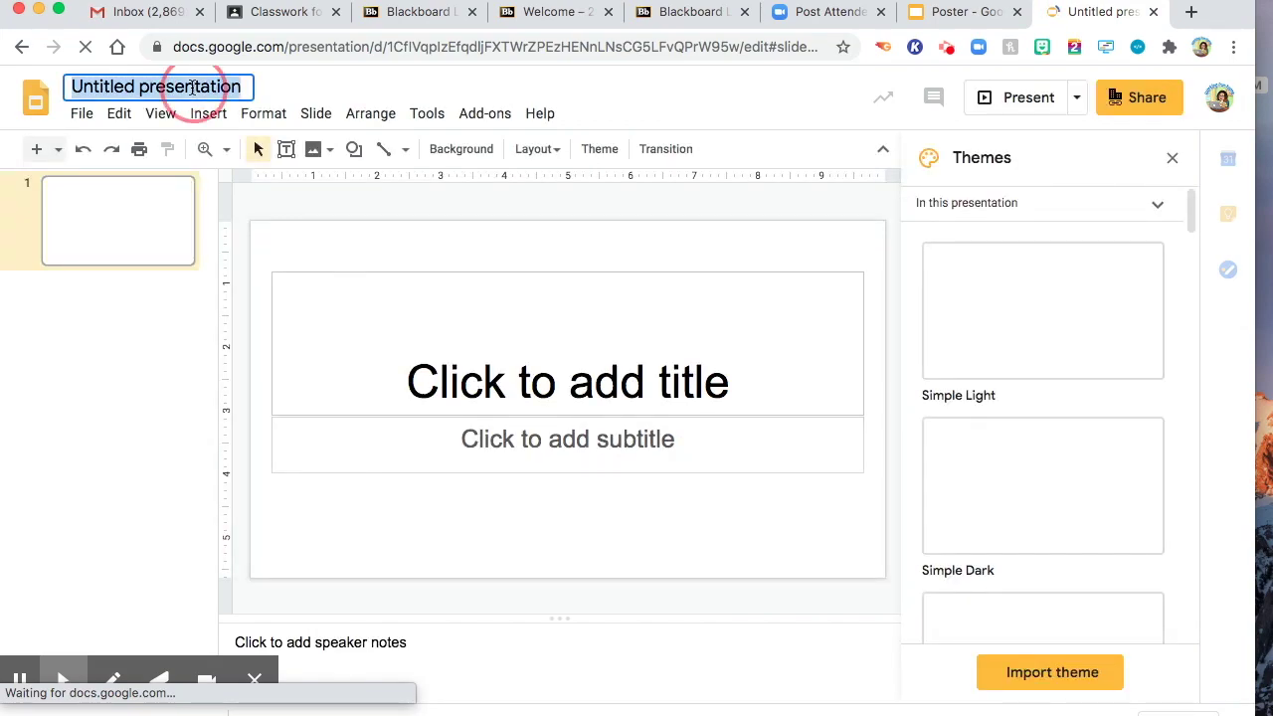
left_click(192, 87)
type("Poster")
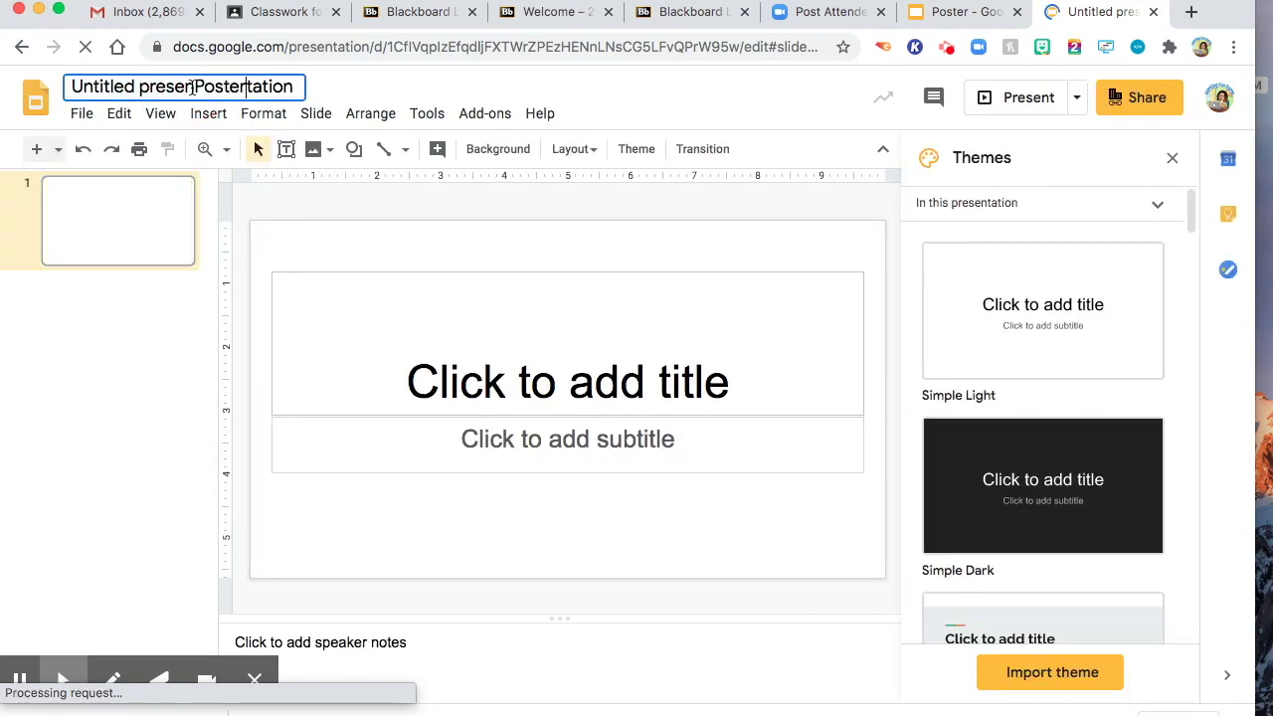
triple_click(192, 86)
type("Poste")
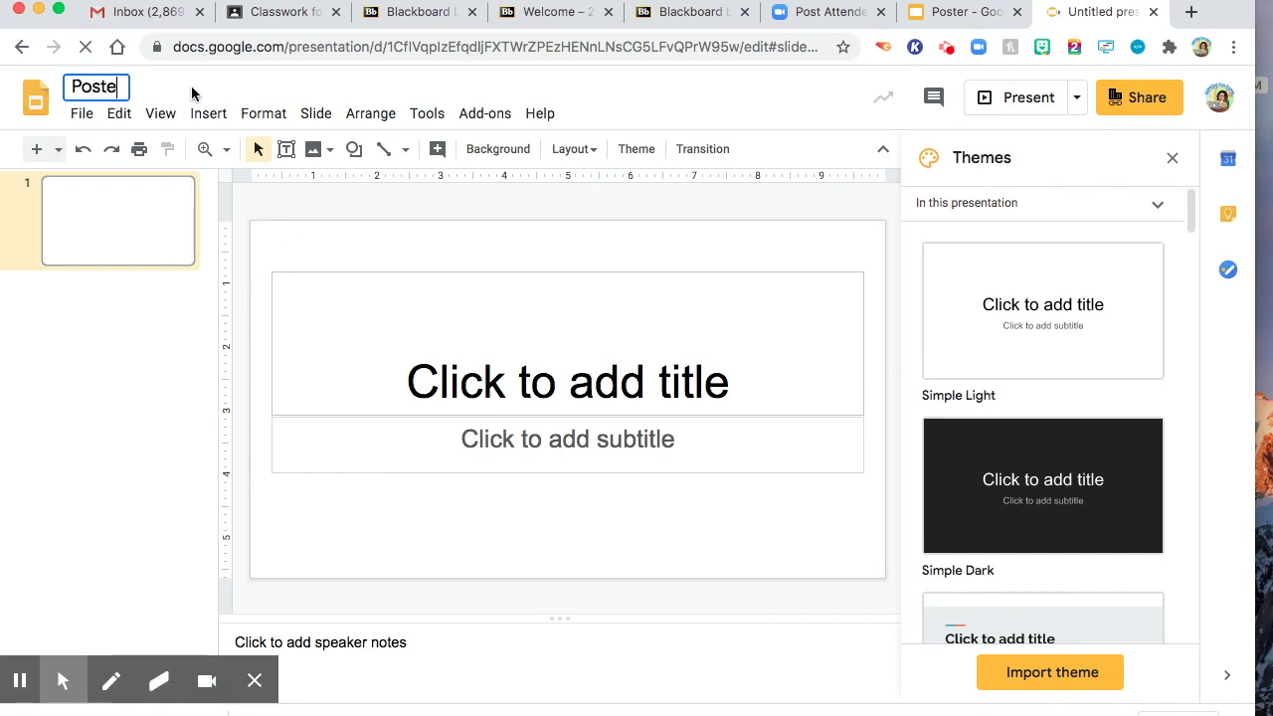
type("r practic")
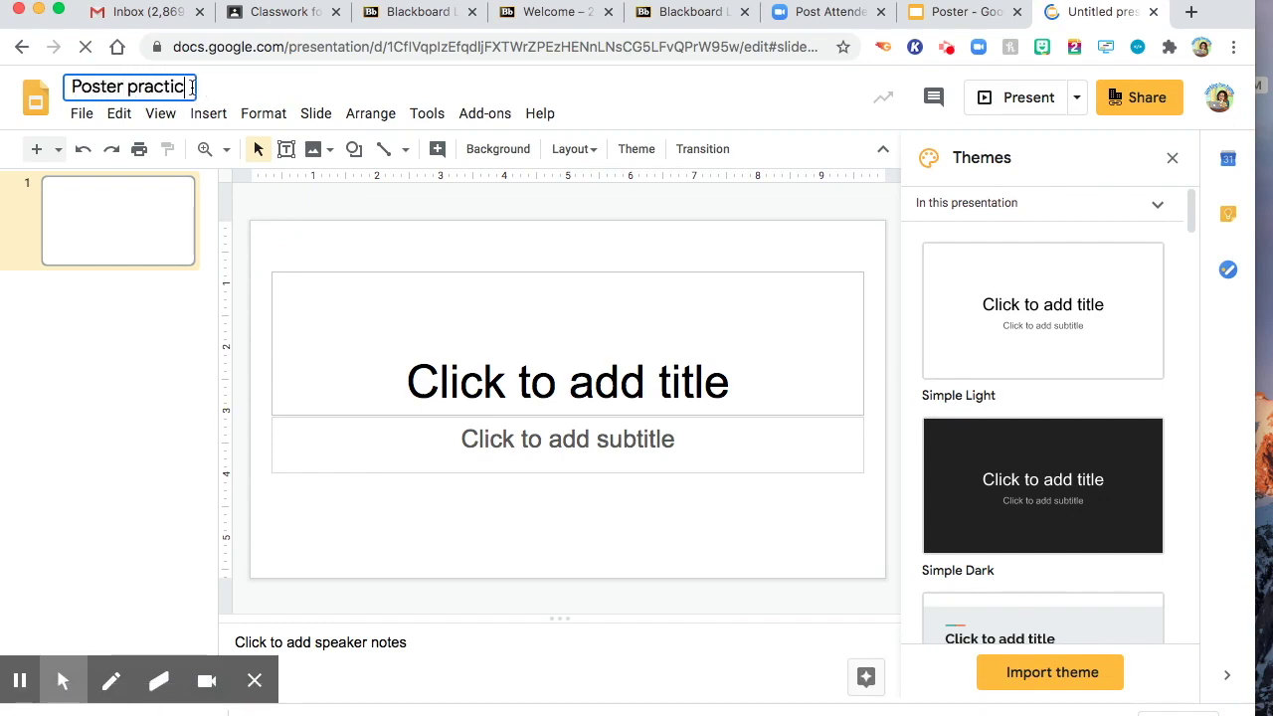
type("e")
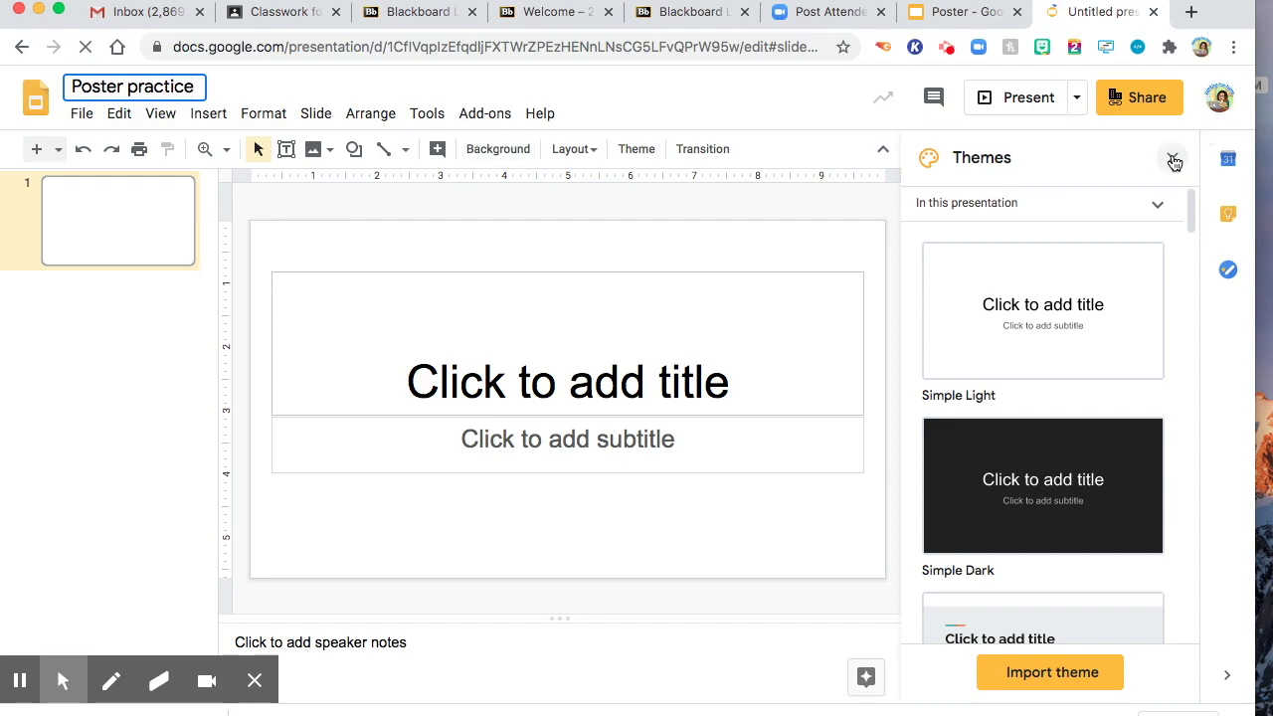
Step: Close the Themes panel and delete the slide's title and subtitle placeholders
left_click(1173, 162)
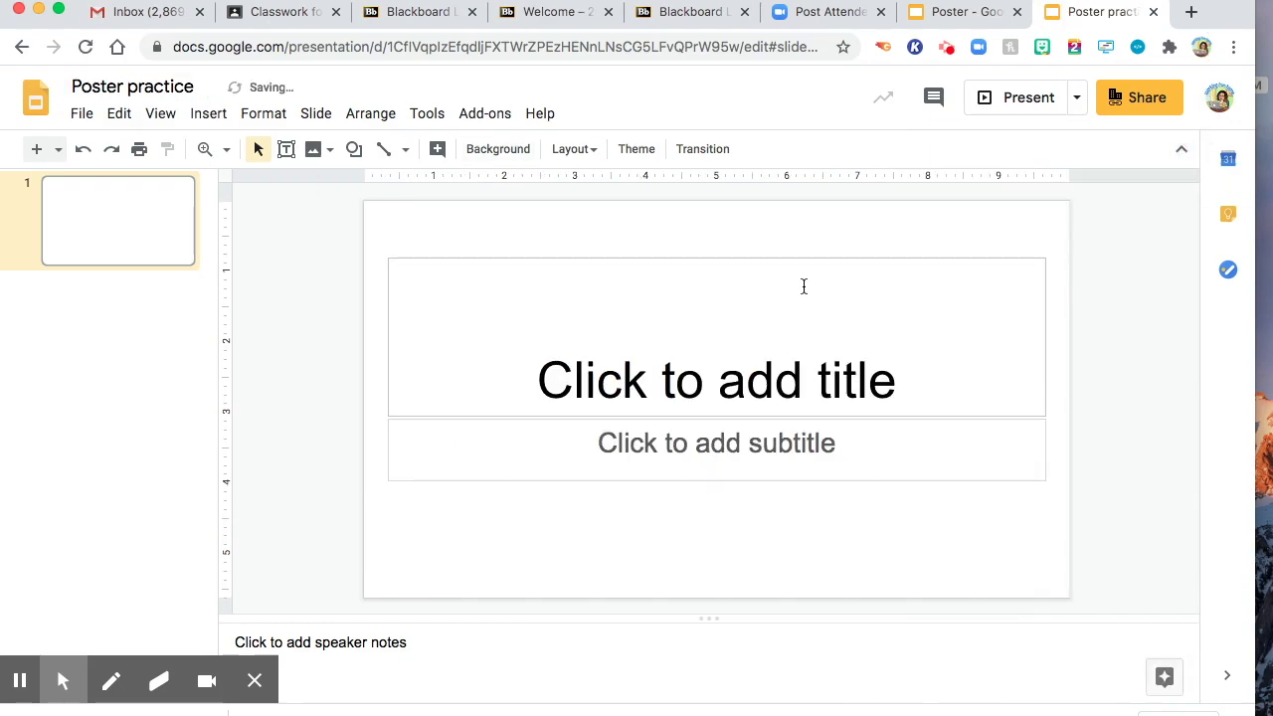
left_click(804, 287)
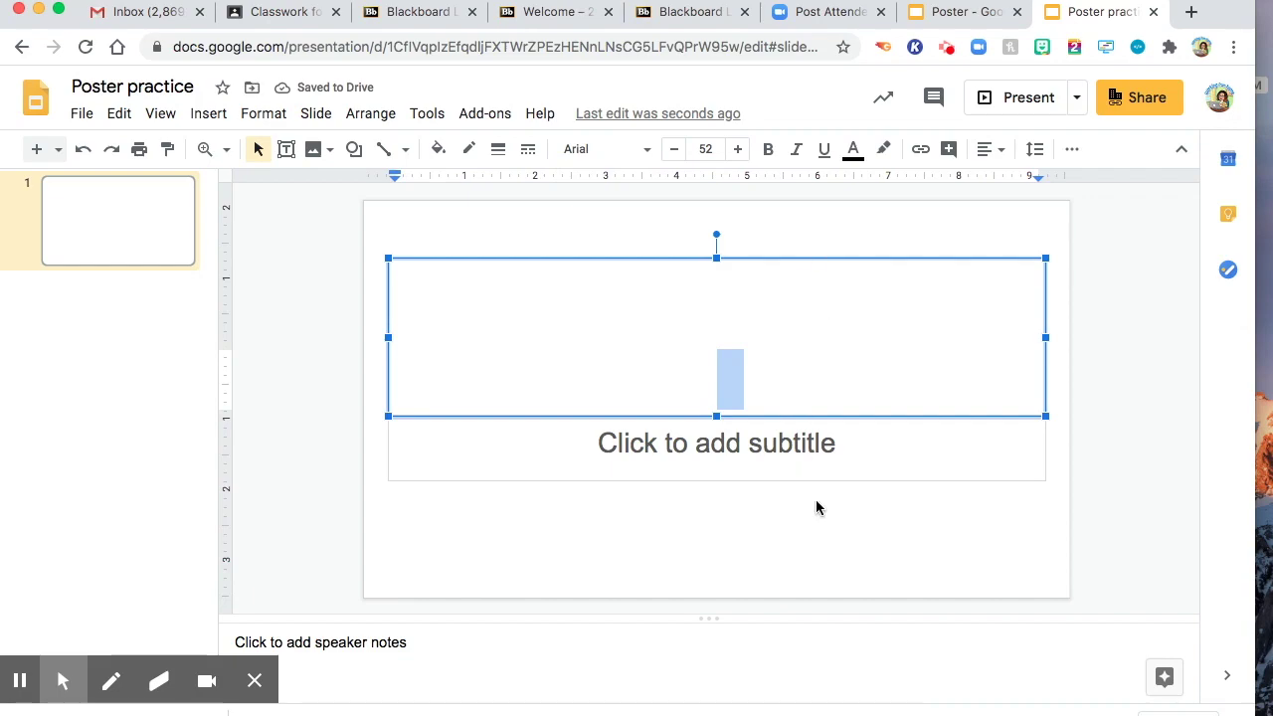
left_click_drag(804, 235, 842, 517)
key("Delete")
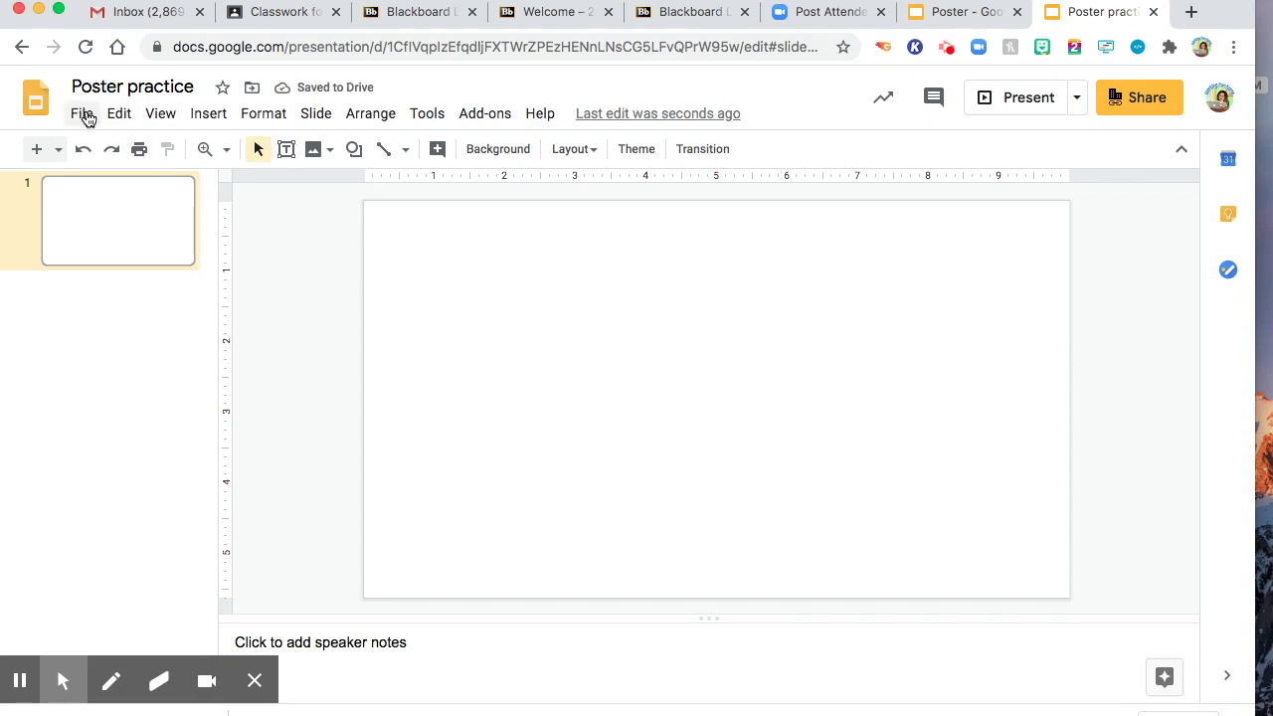
Step: Set a custom portrait page size of 8.5 by 11 inches in Page setup
left_click(85, 116)
scroll(148, 383, "down", 3)
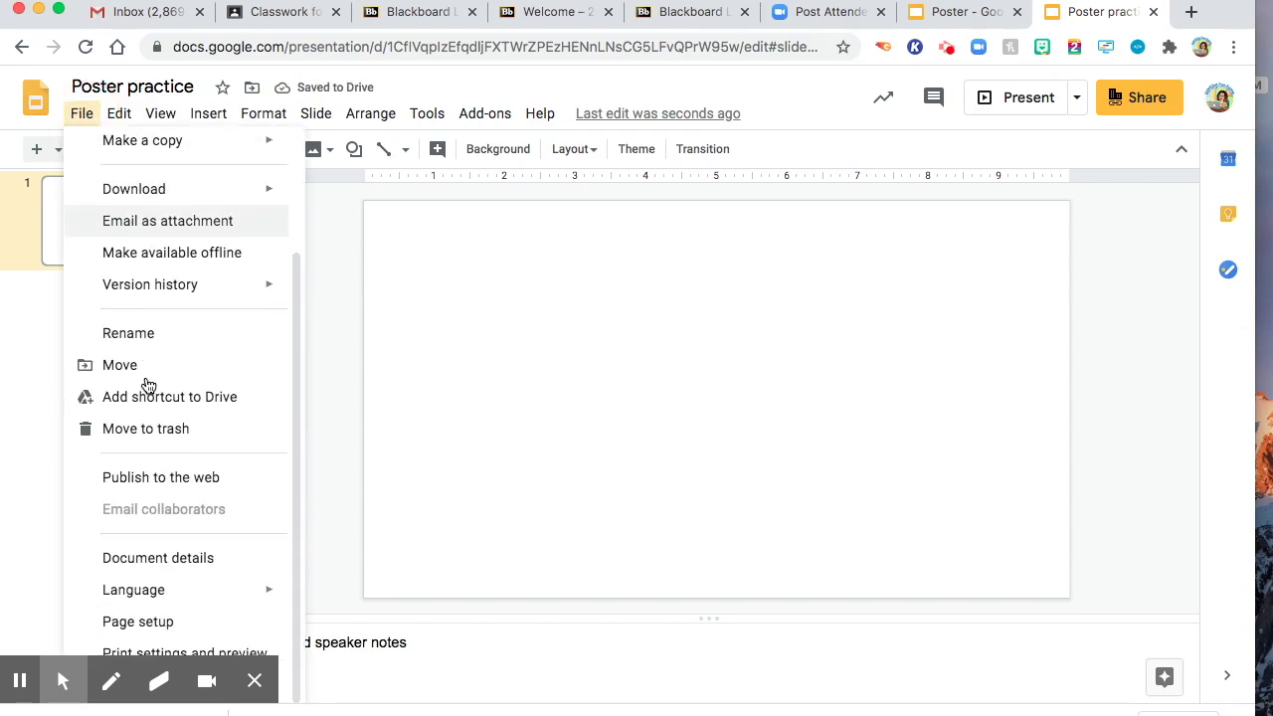
left_click(124, 623)
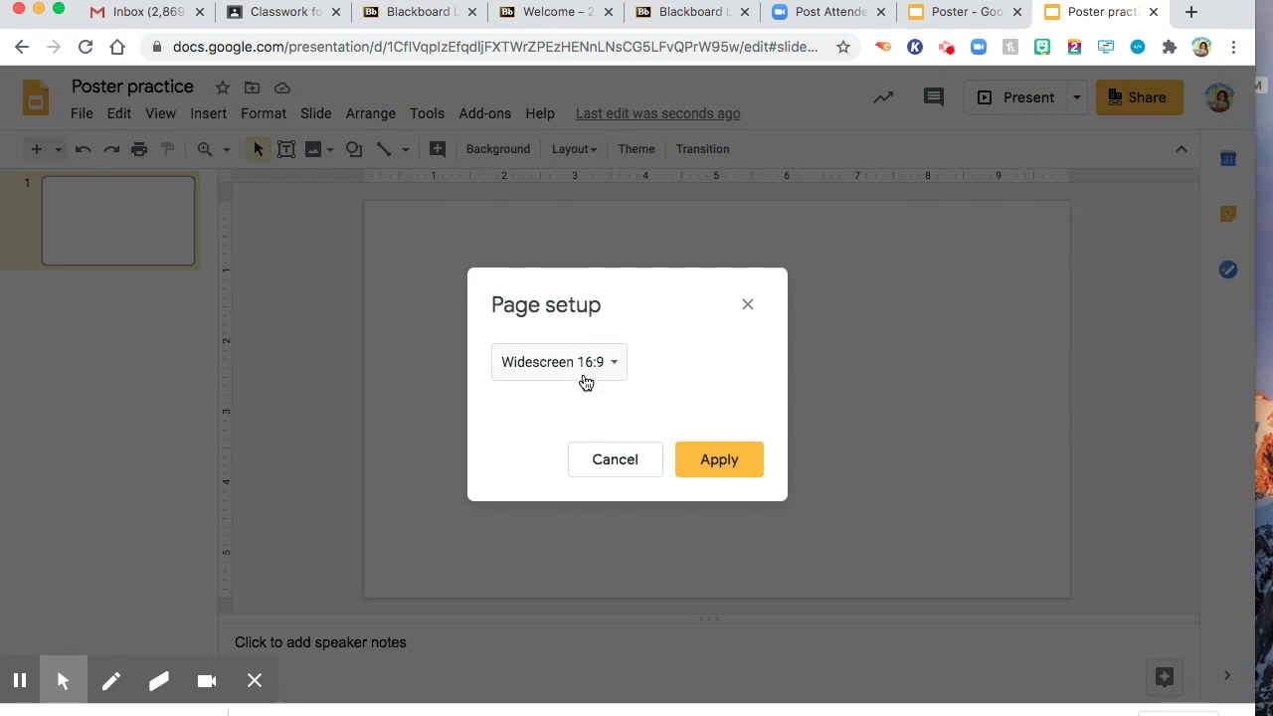
left_click(586, 383)
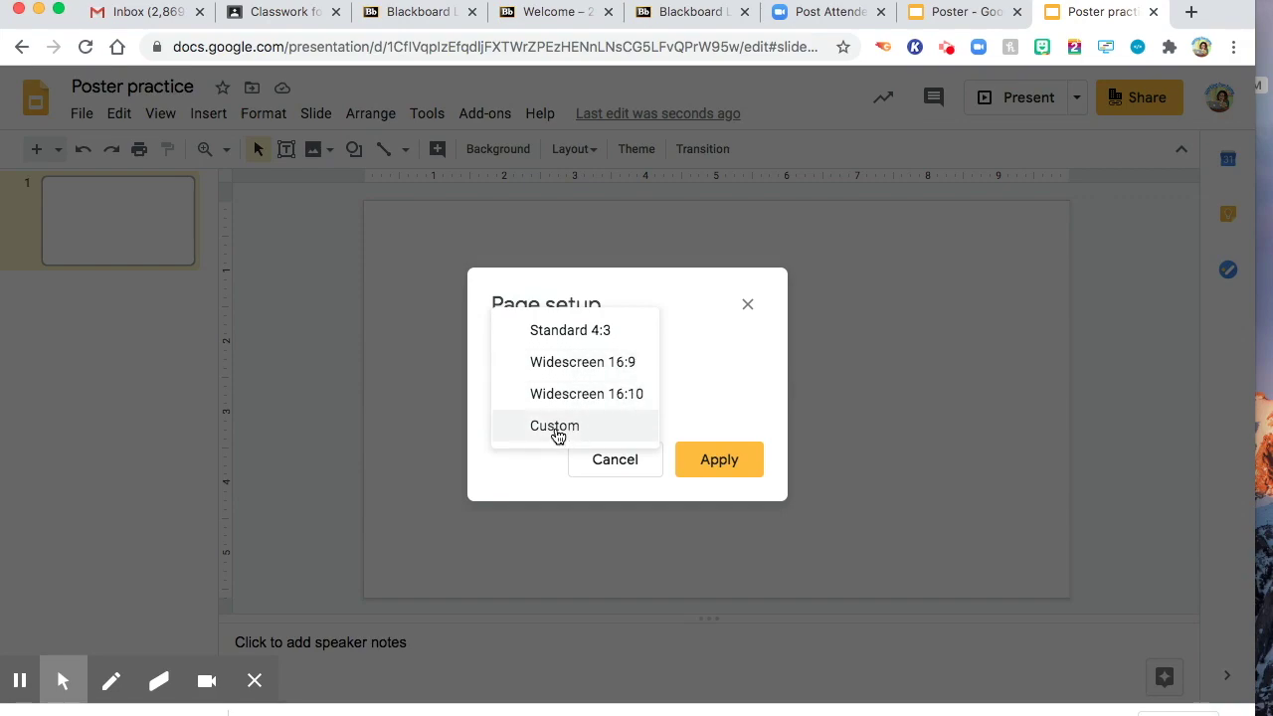
left_click(557, 429)
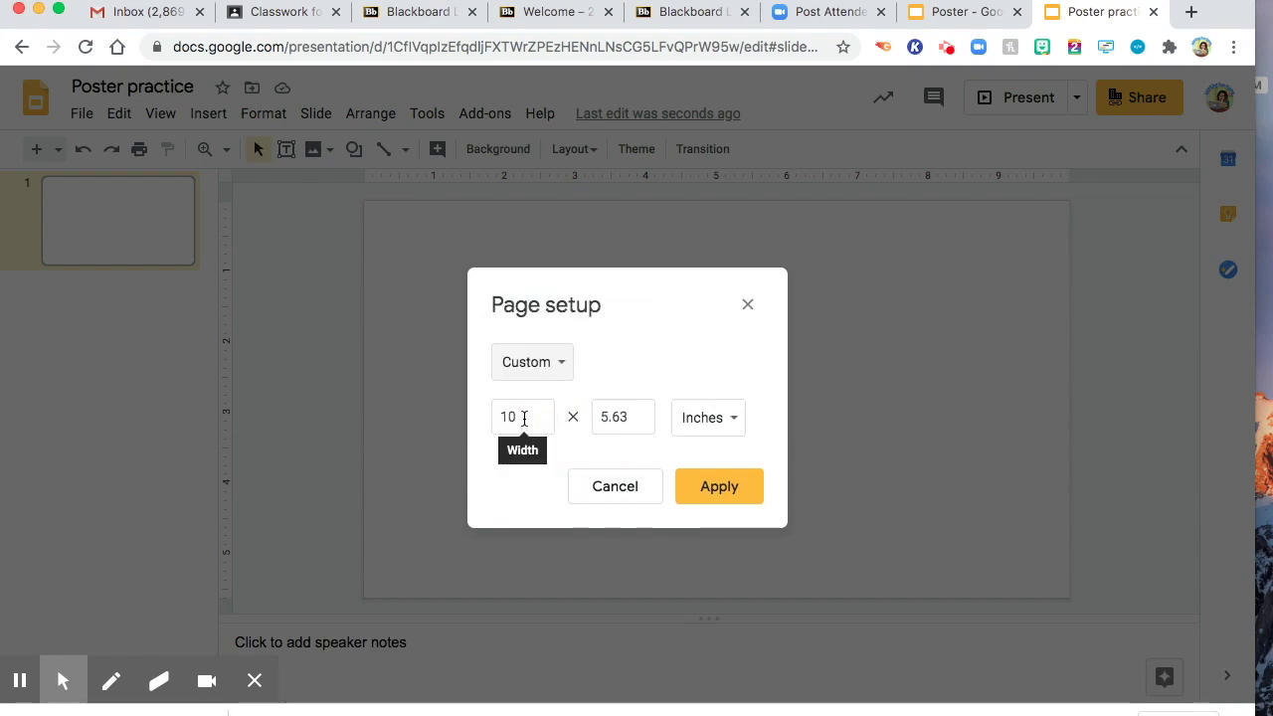
left_click(524, 417)
key("BackSpace")
type("8.5")
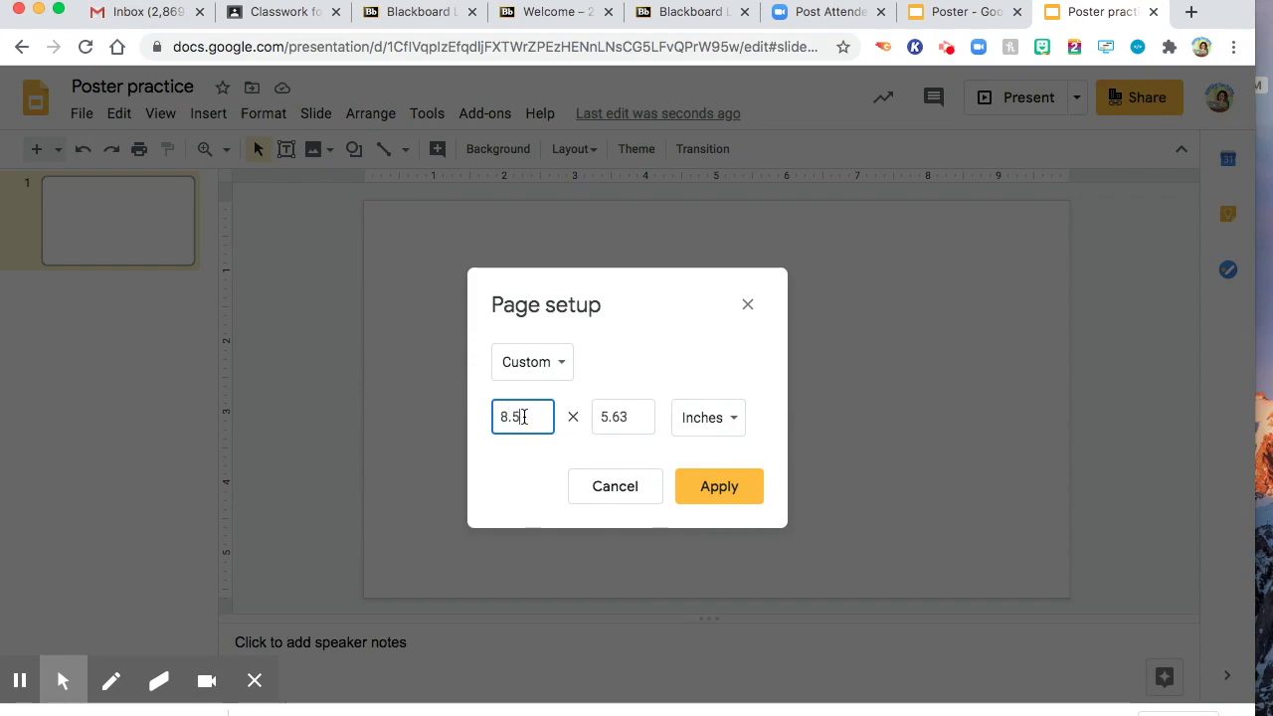
key("Tab")
type("11")
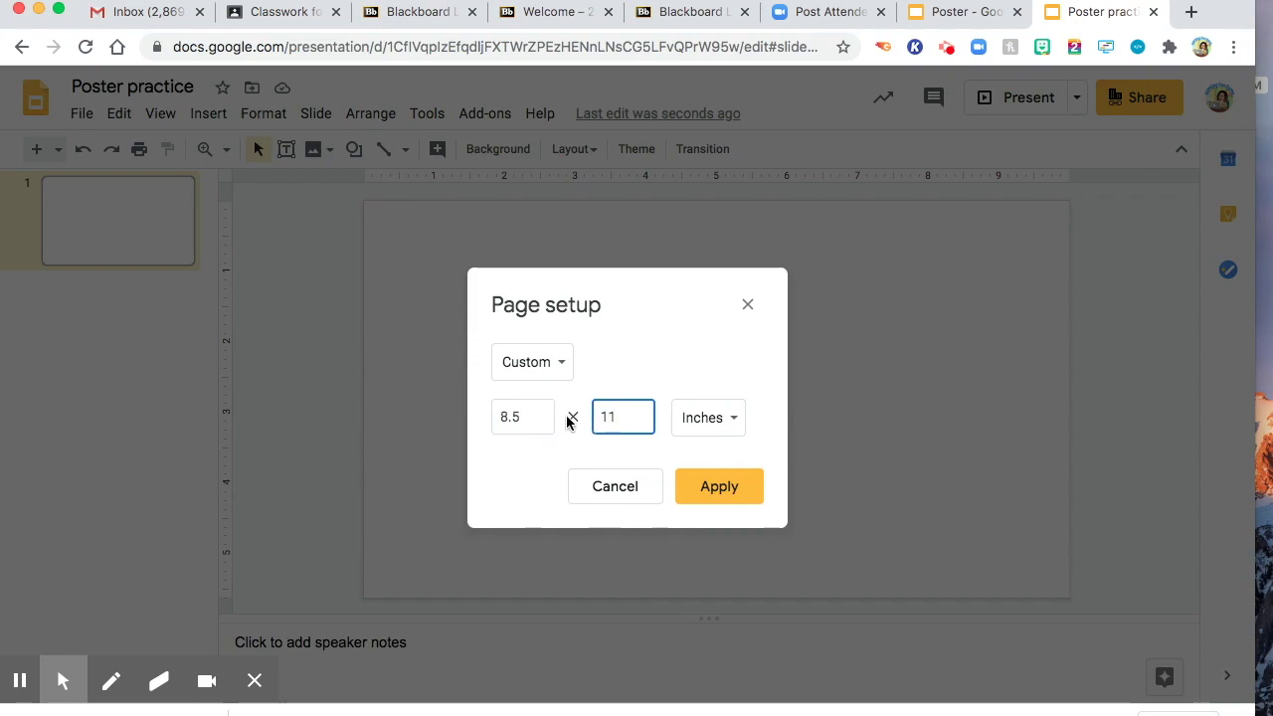
left_click(719, 486)
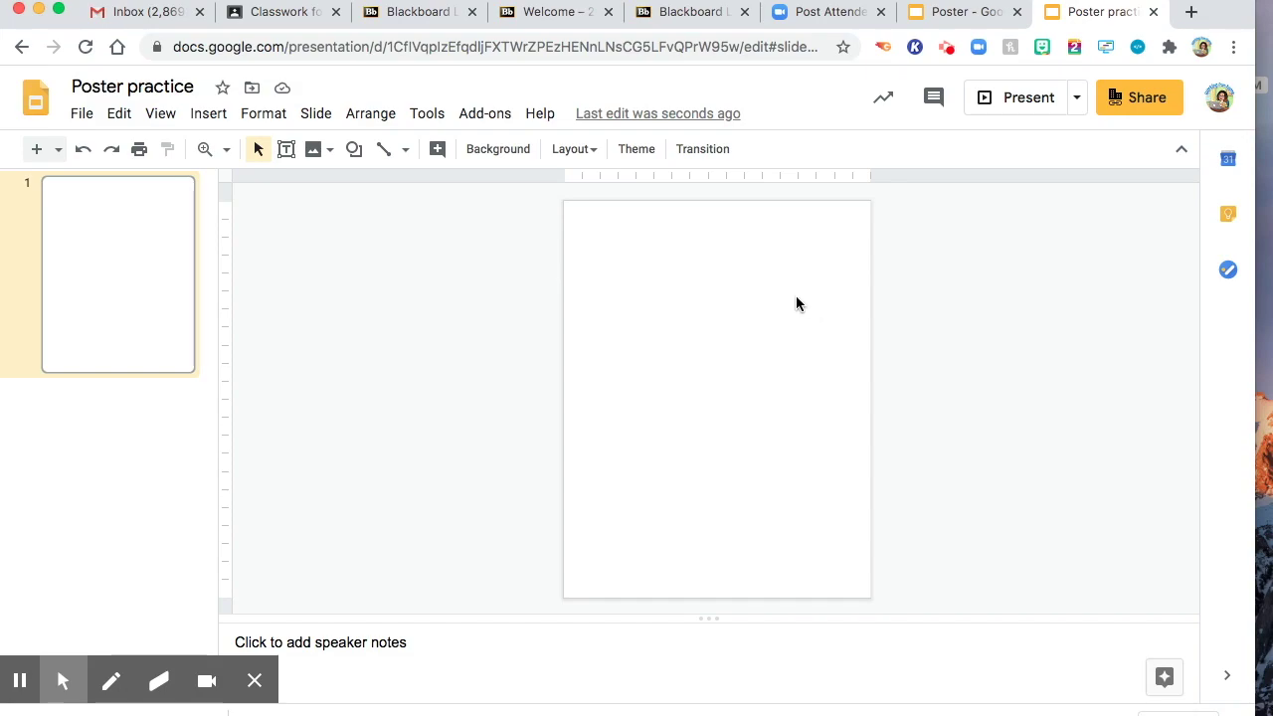
Step: Set the slide background to the rainbow abstract painting found by searching 'abstract art'
left_click(497, 150)
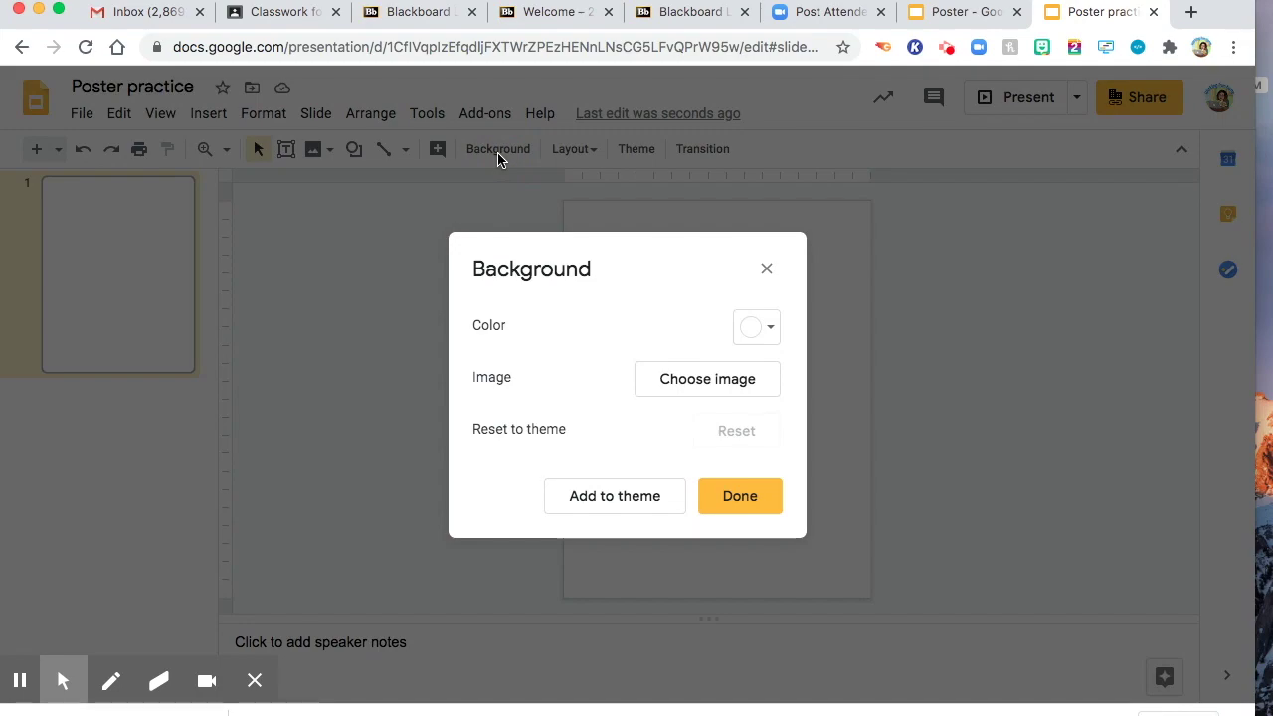
left_click(758, 328)
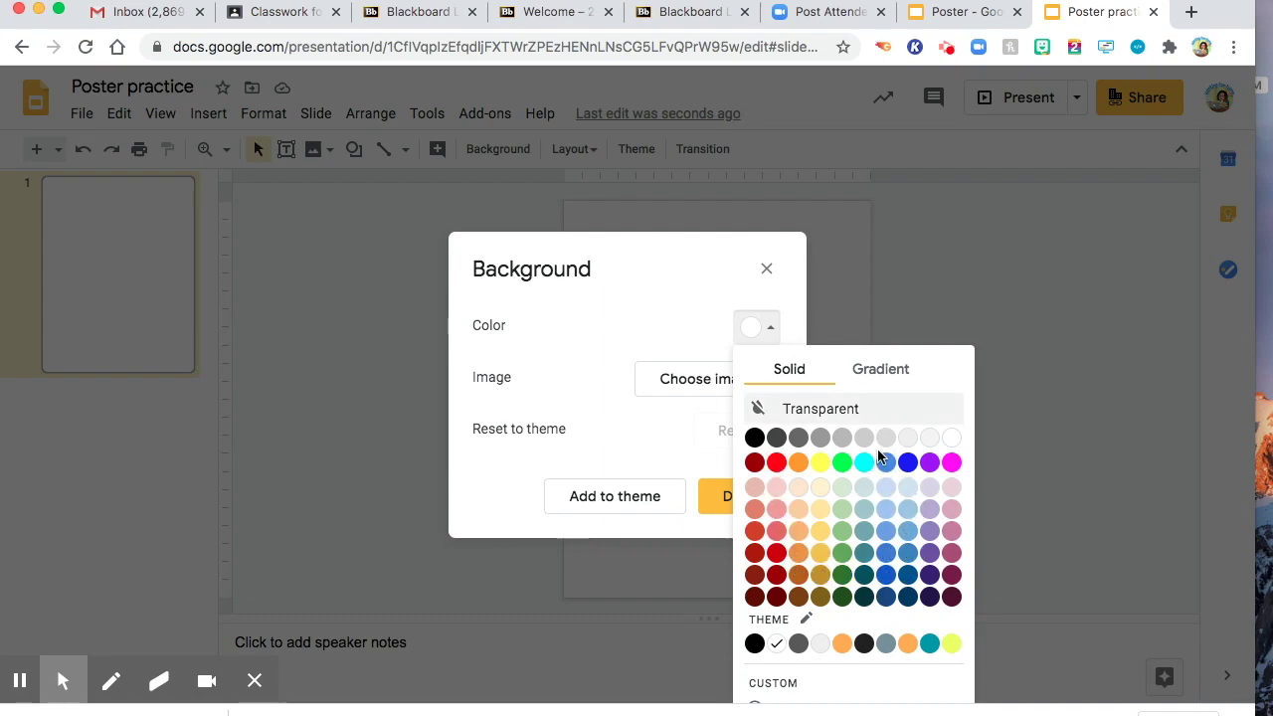
left_click(875, 372)
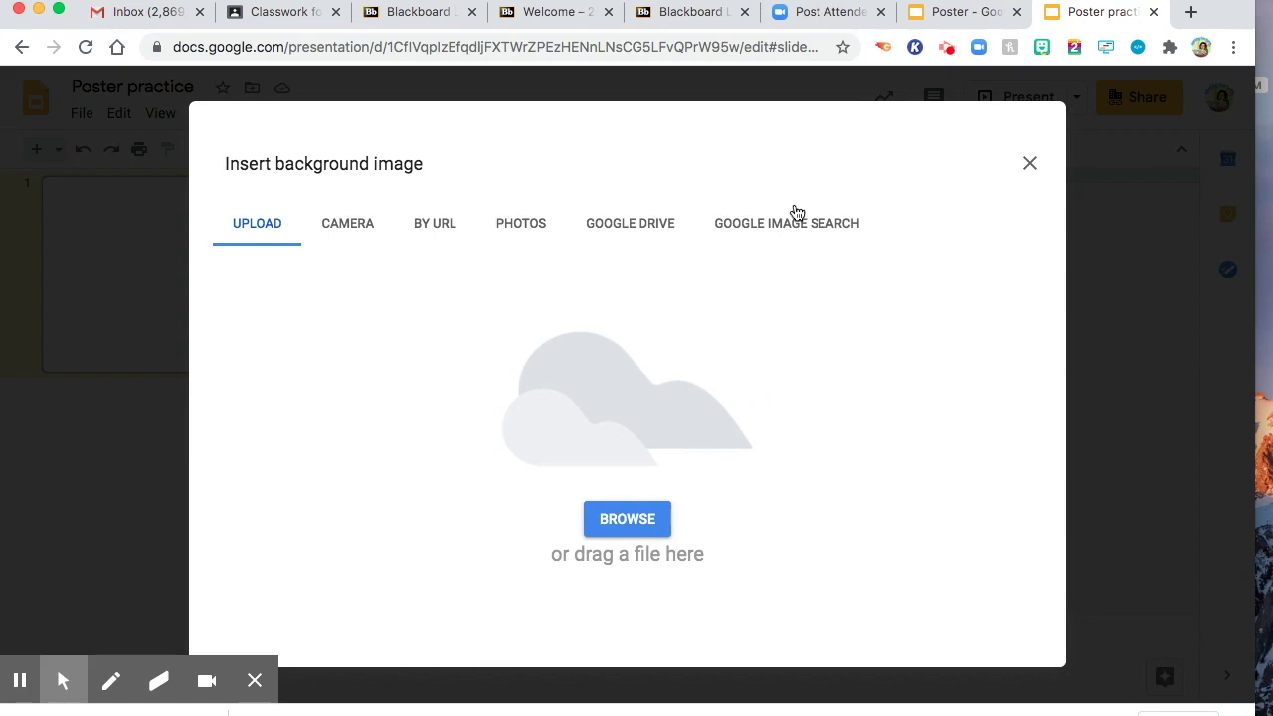
left_click(786, 225)
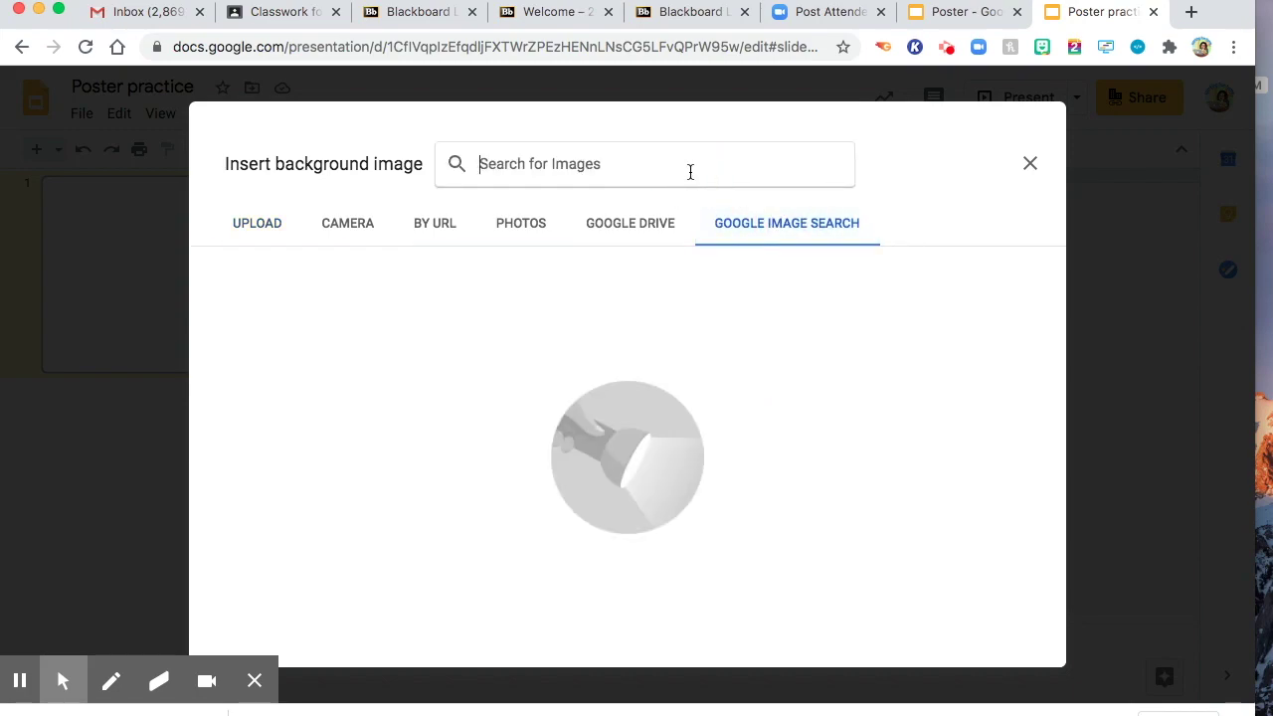
type("abs")
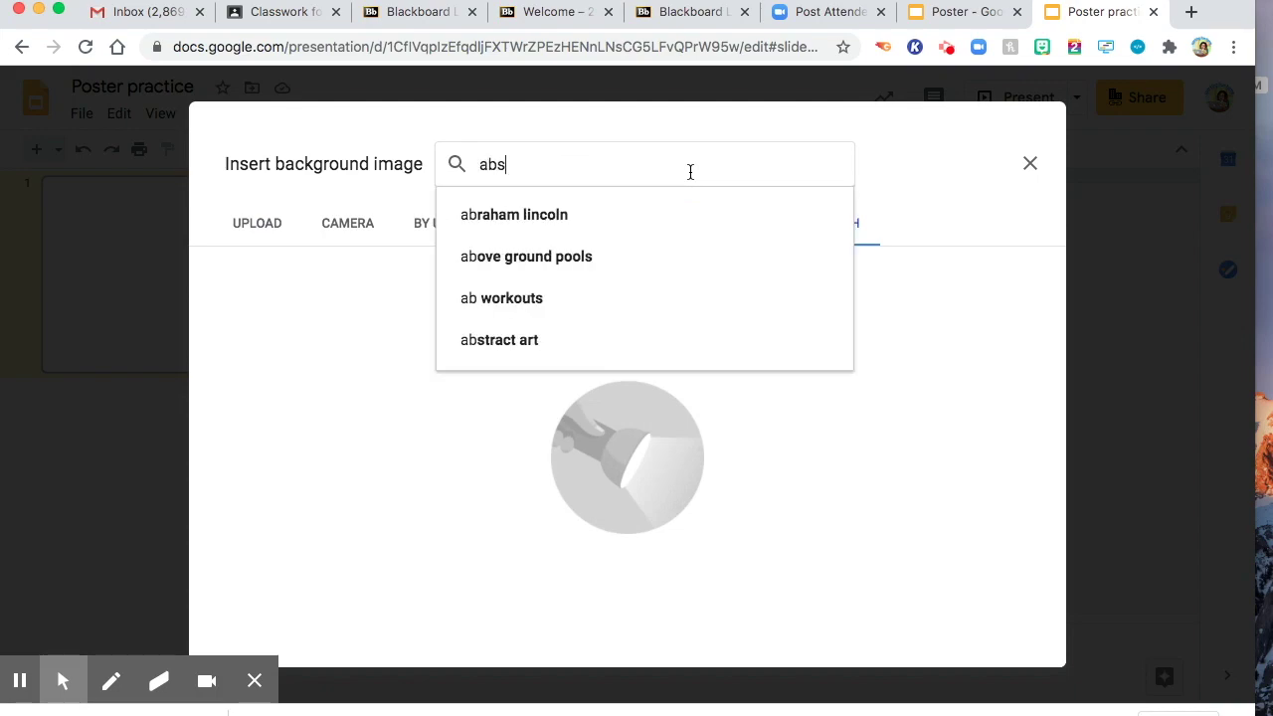
type("ta")
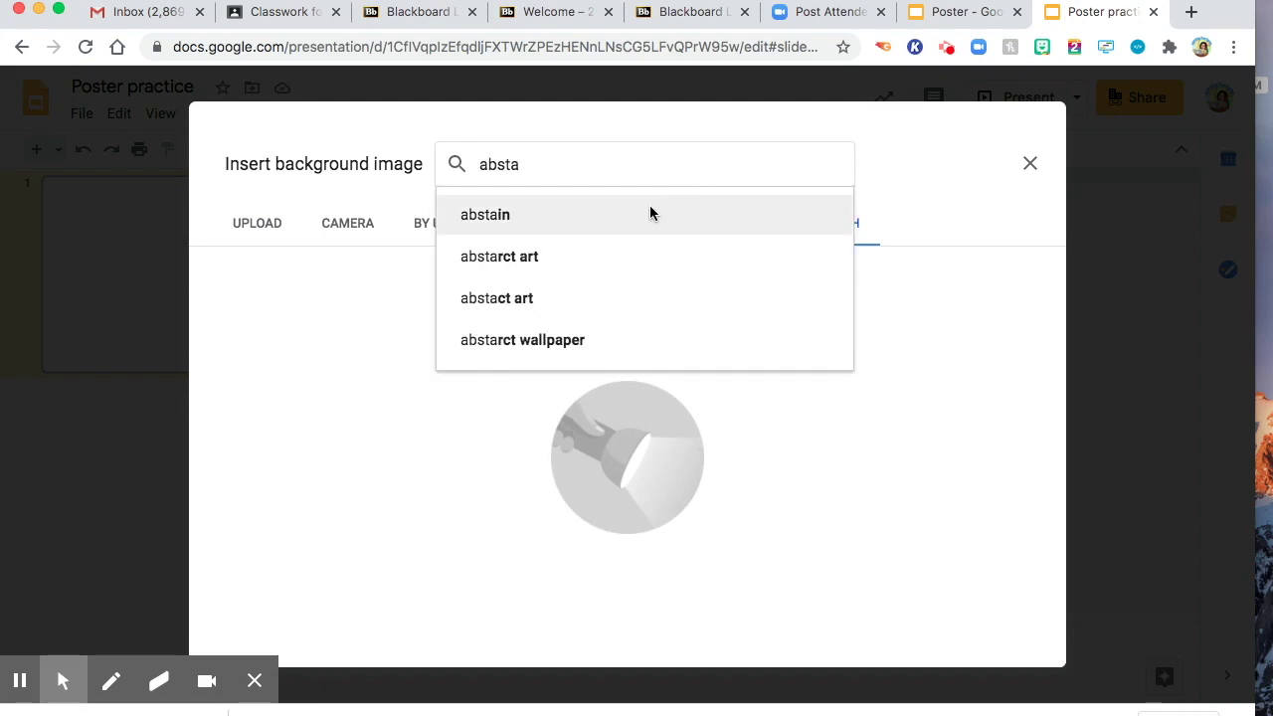
left_click(528, 254)
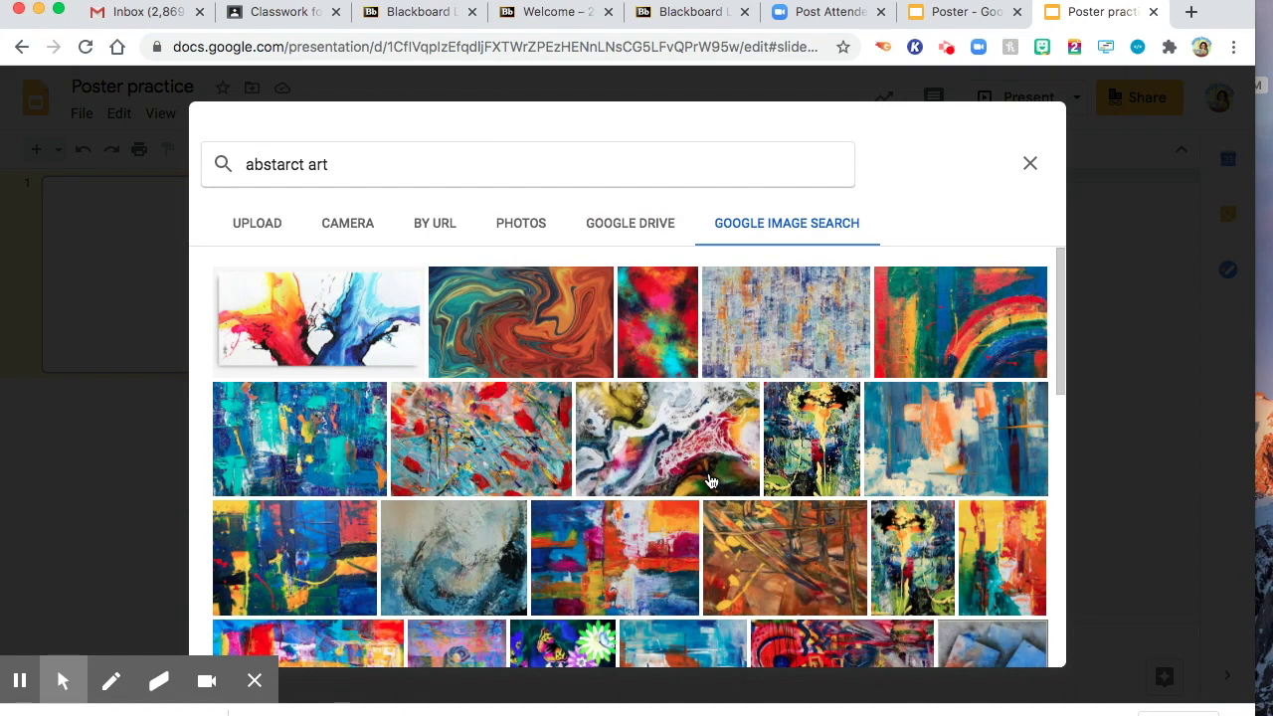
scroll(711, 481, "down", 1)
scroll(710, 481, "up", 1)
left_click(977, 356)
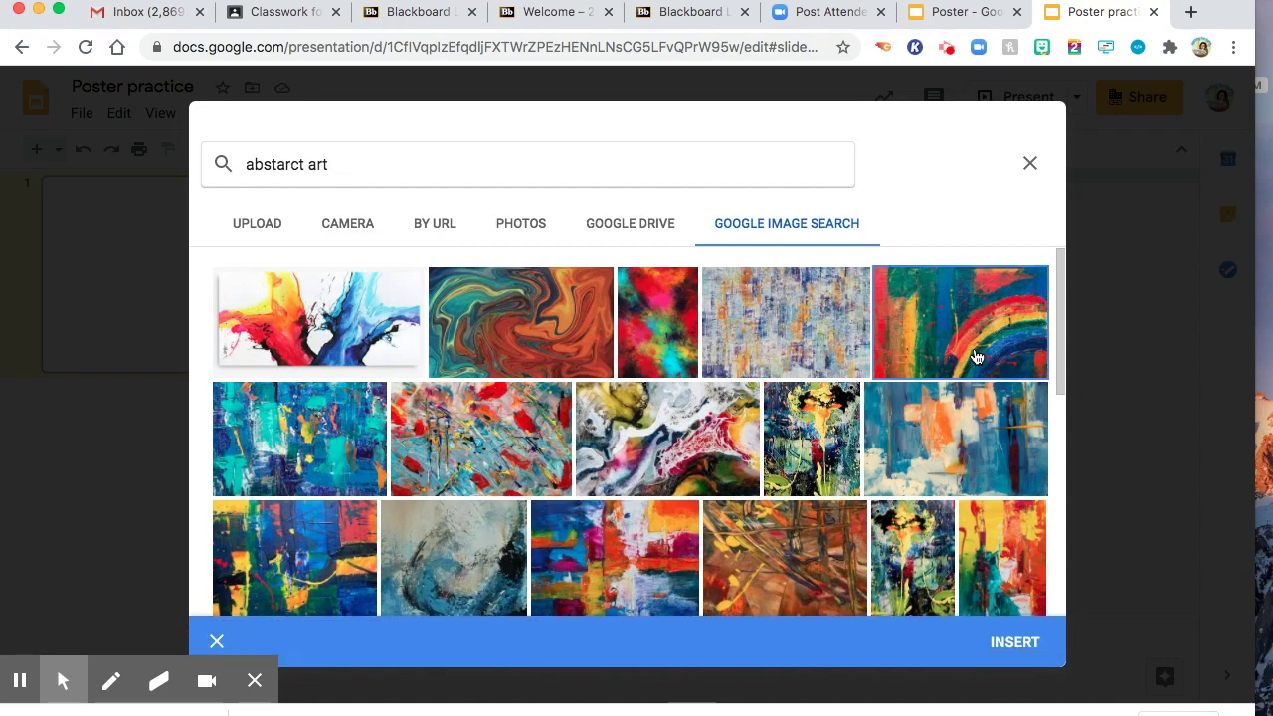
left_click(1008, 645)
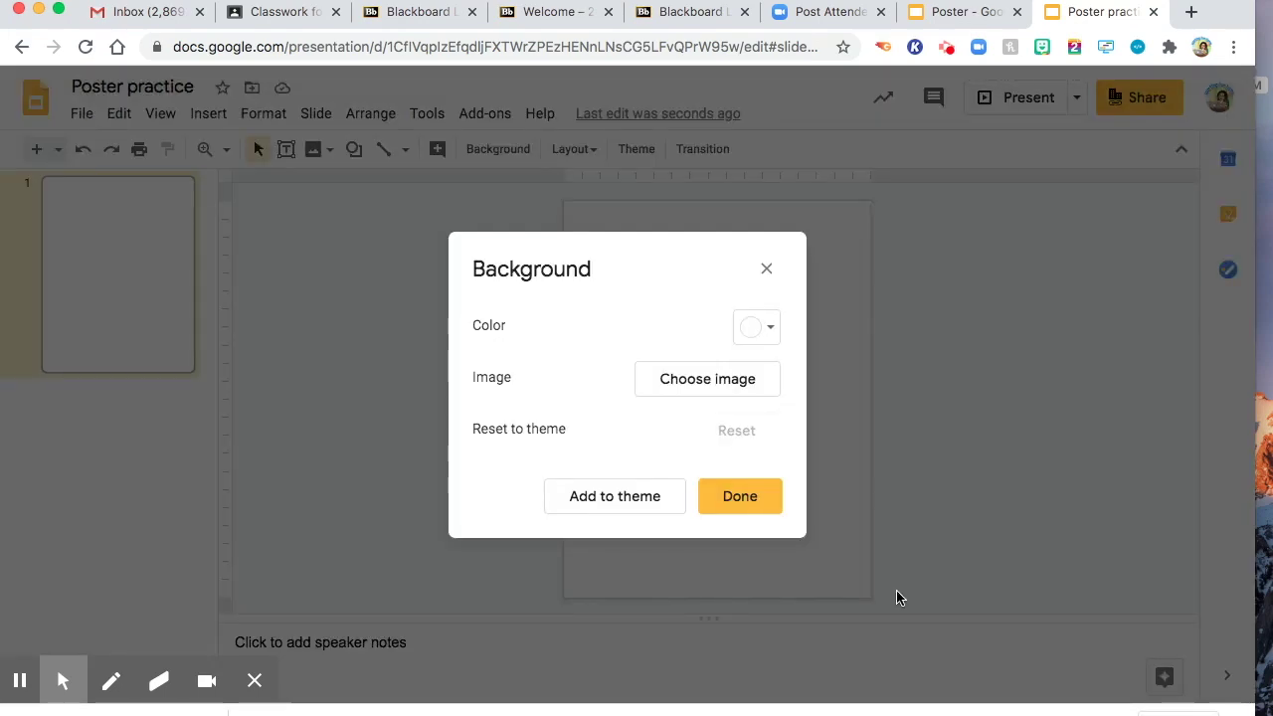
left_click(740, 502)
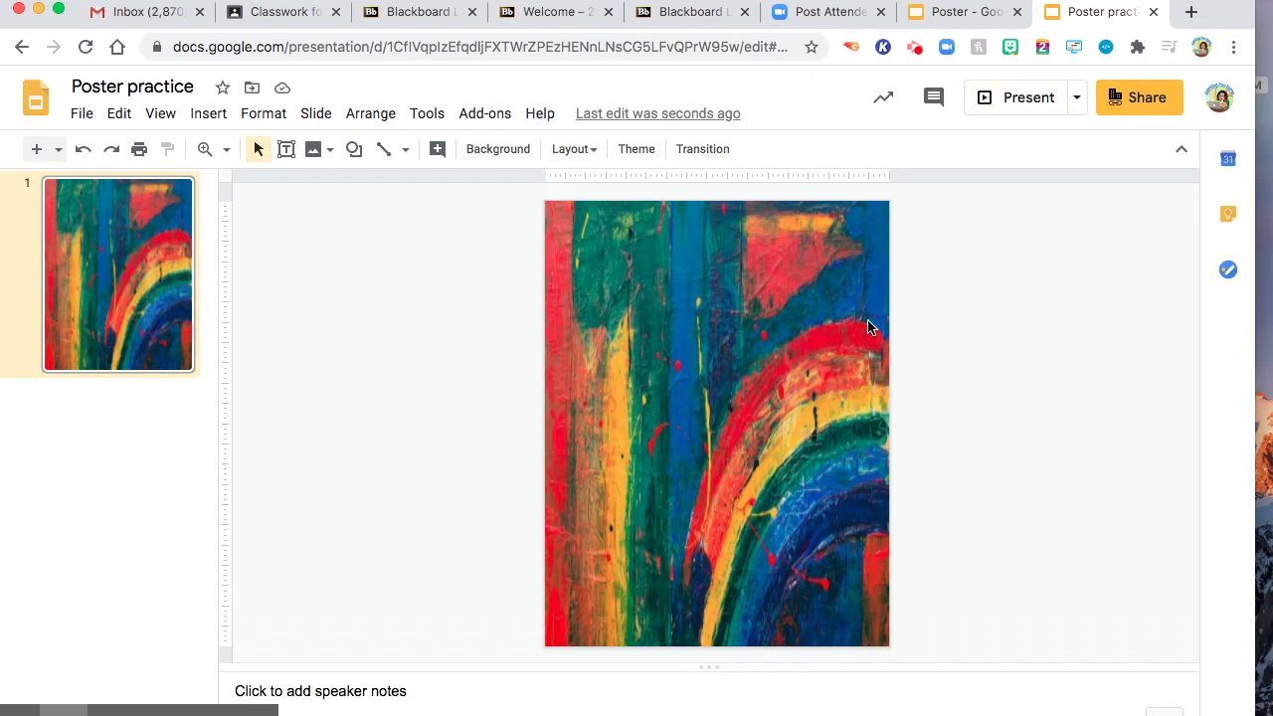
Step: Draw a large rectangle over most of the slide and fill it light cream yellow
left_click(353, 150)
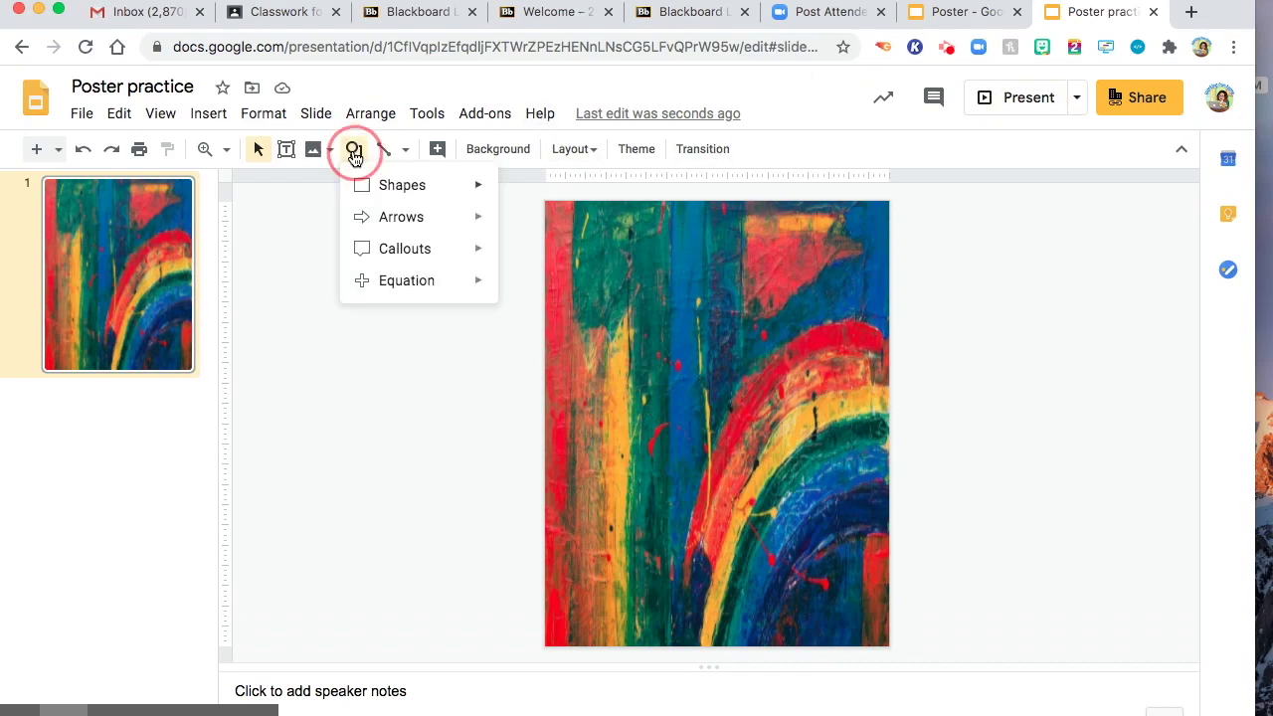
mouse_move(402, 185)
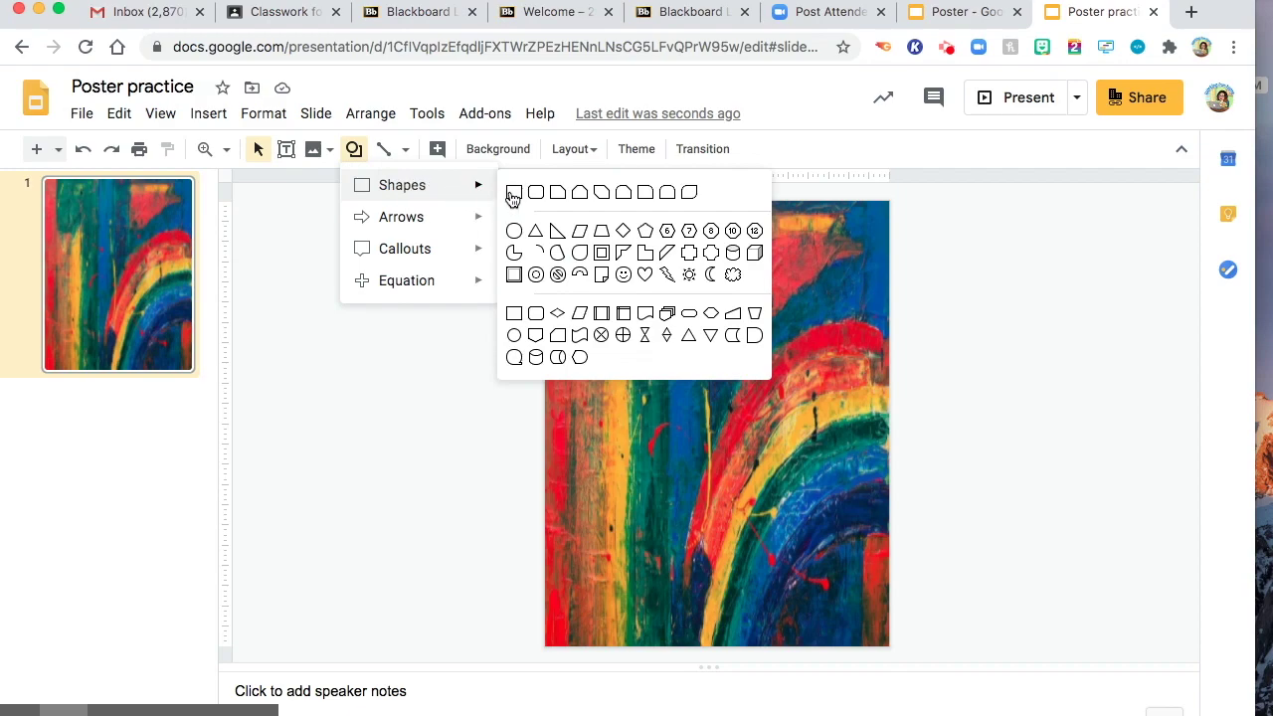
left_click(513, 193)
left_click_drag(572, 219, 858, 622)
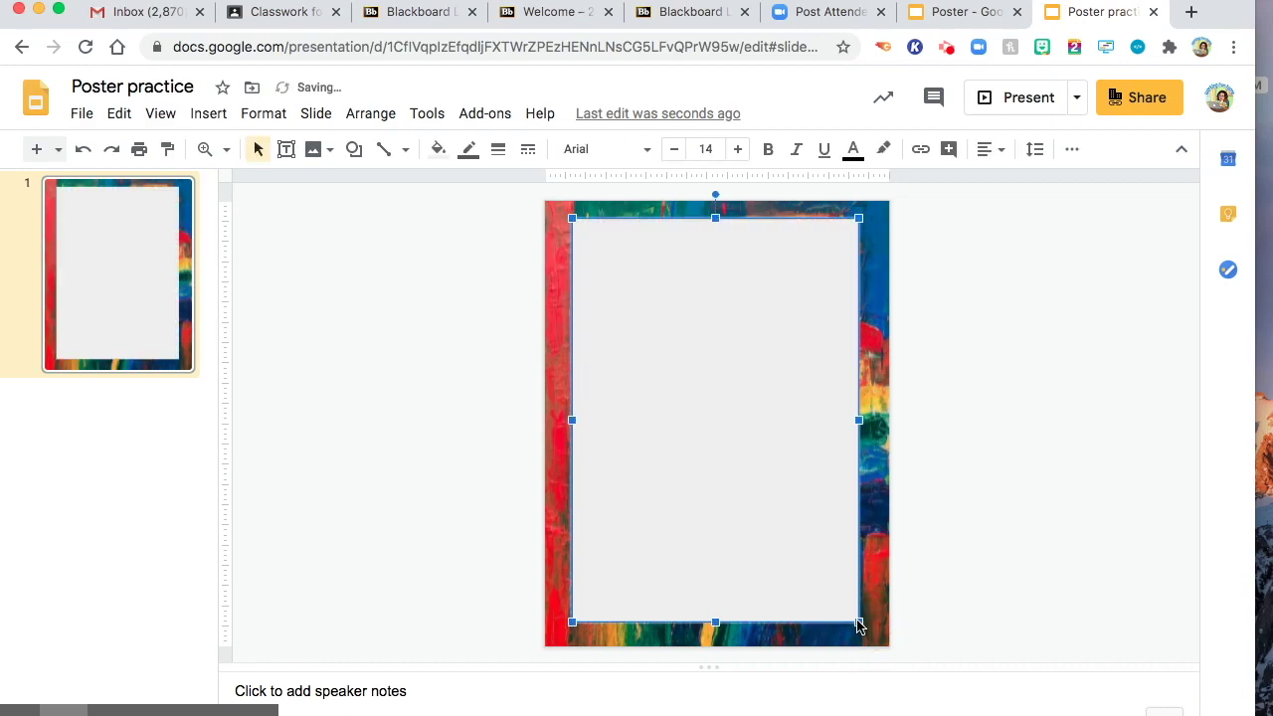
left_click(438, 152)
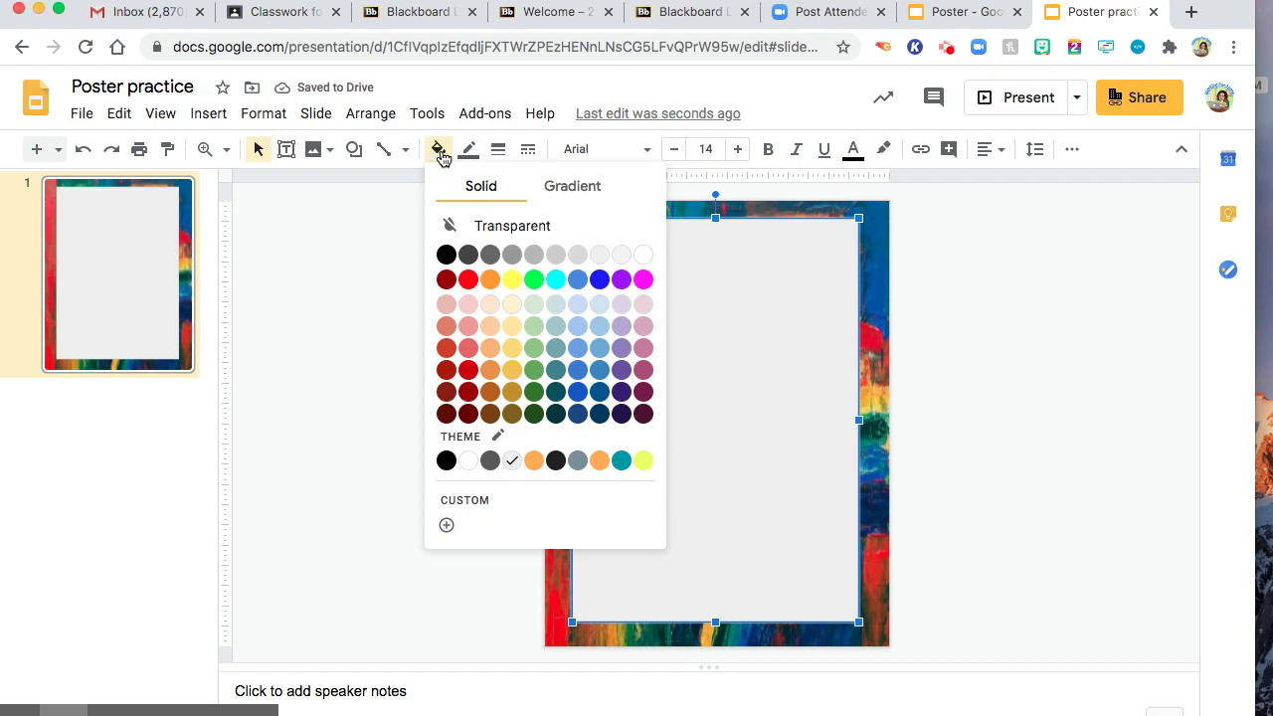
left_click(513, 309)
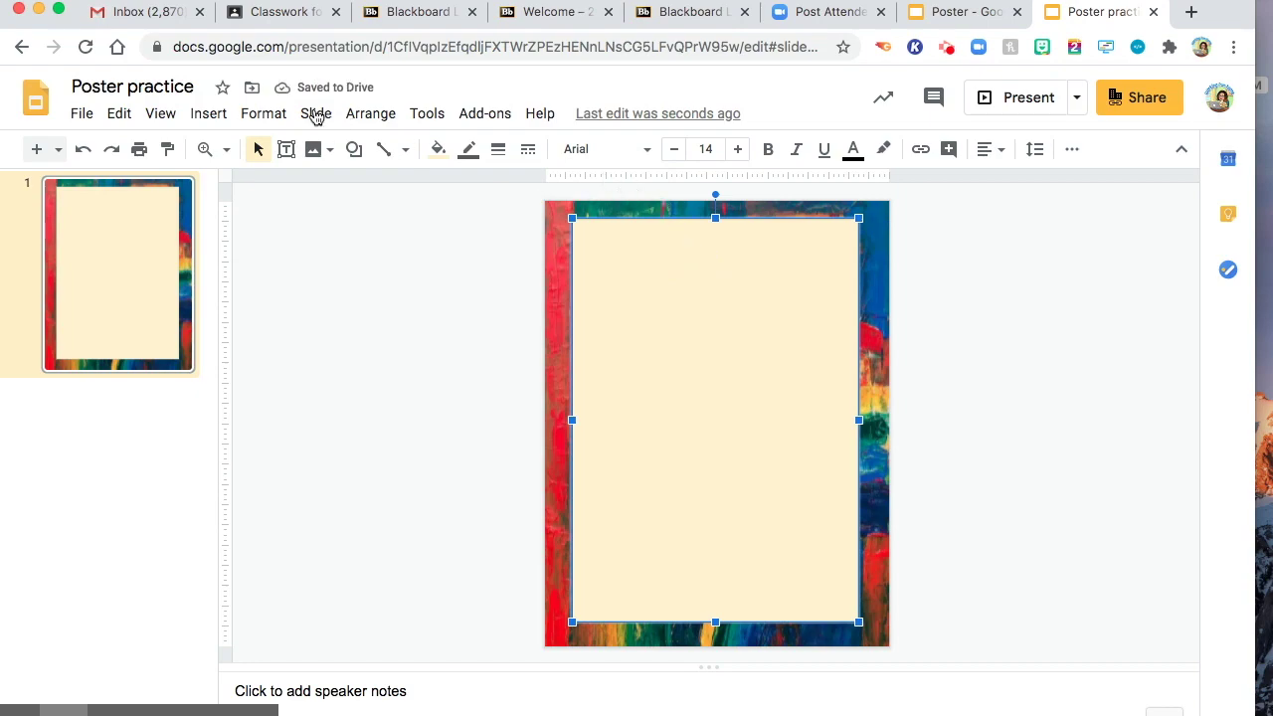
Step: Draw a text box in the cream panel's upper left for the summer question
left_click(284, 150)
left_click_drag(581, 231, 790, 385)
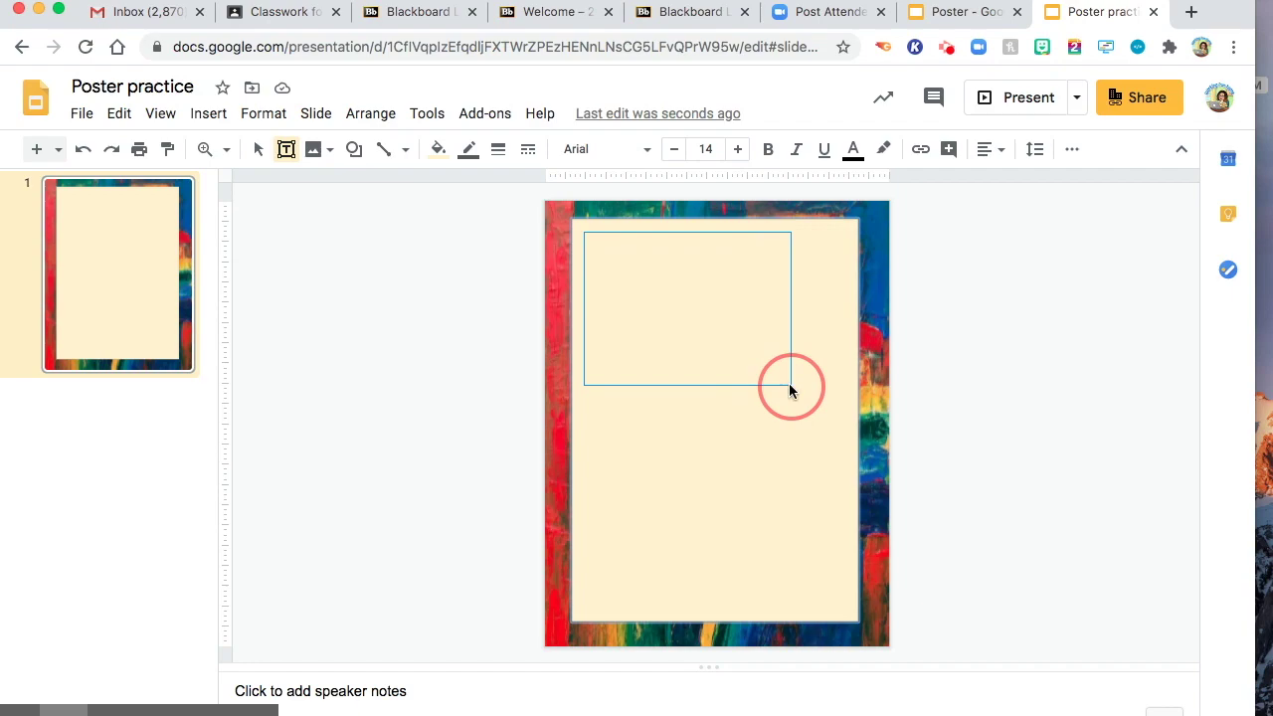
left_click_drag(789, 385, 789, 384)
type("Tell me something about your summer.")
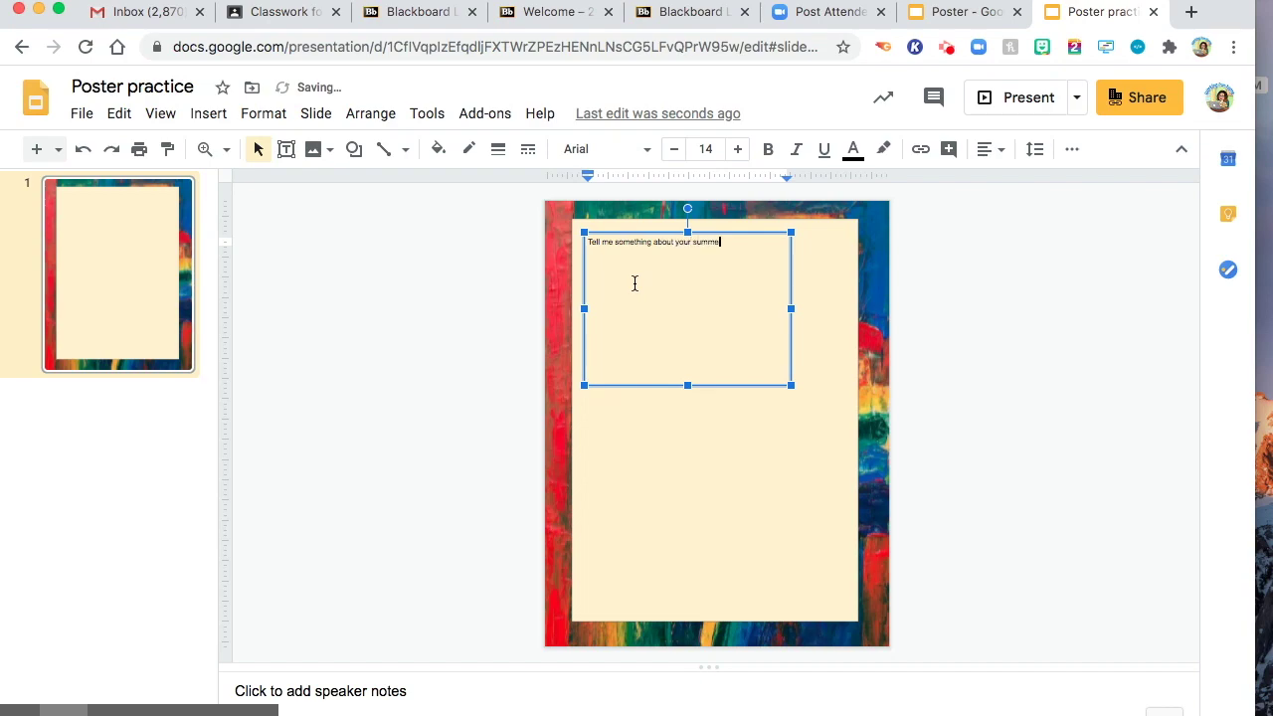
Step: Format the question text as bold, blue Chelsea Market at size 50
key("super+a")
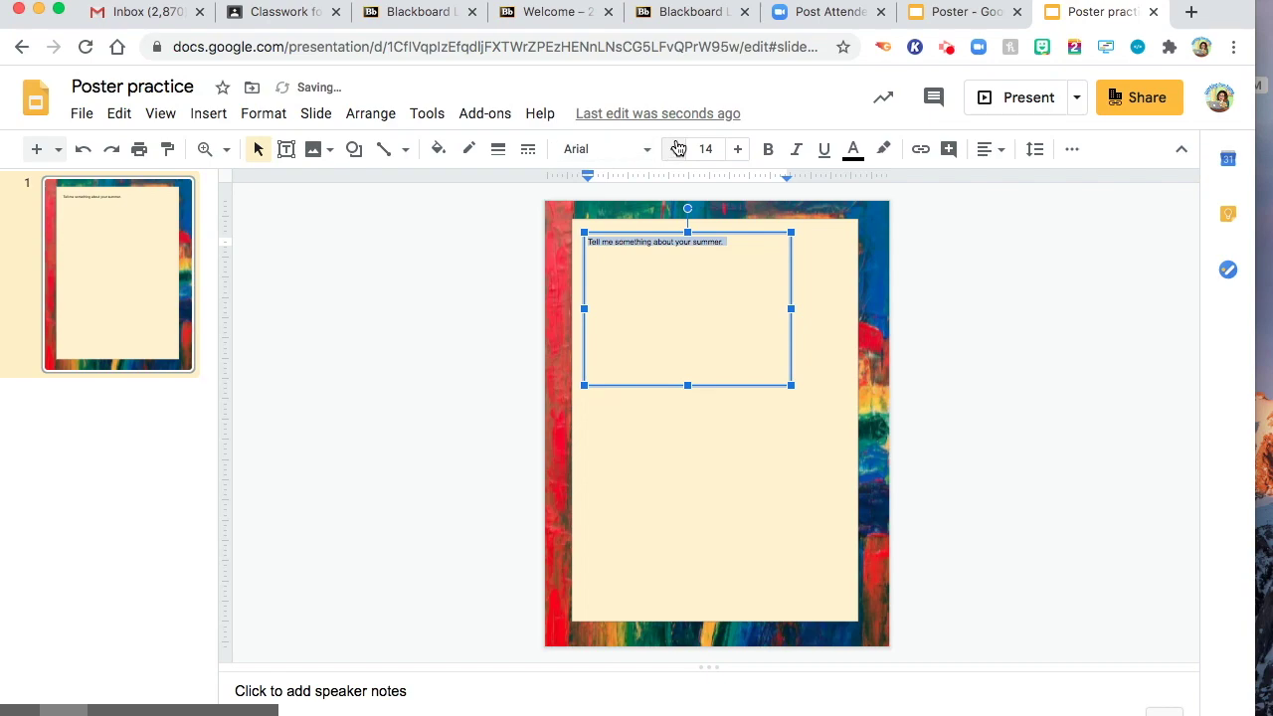
left_click(714, 151)
type("50")
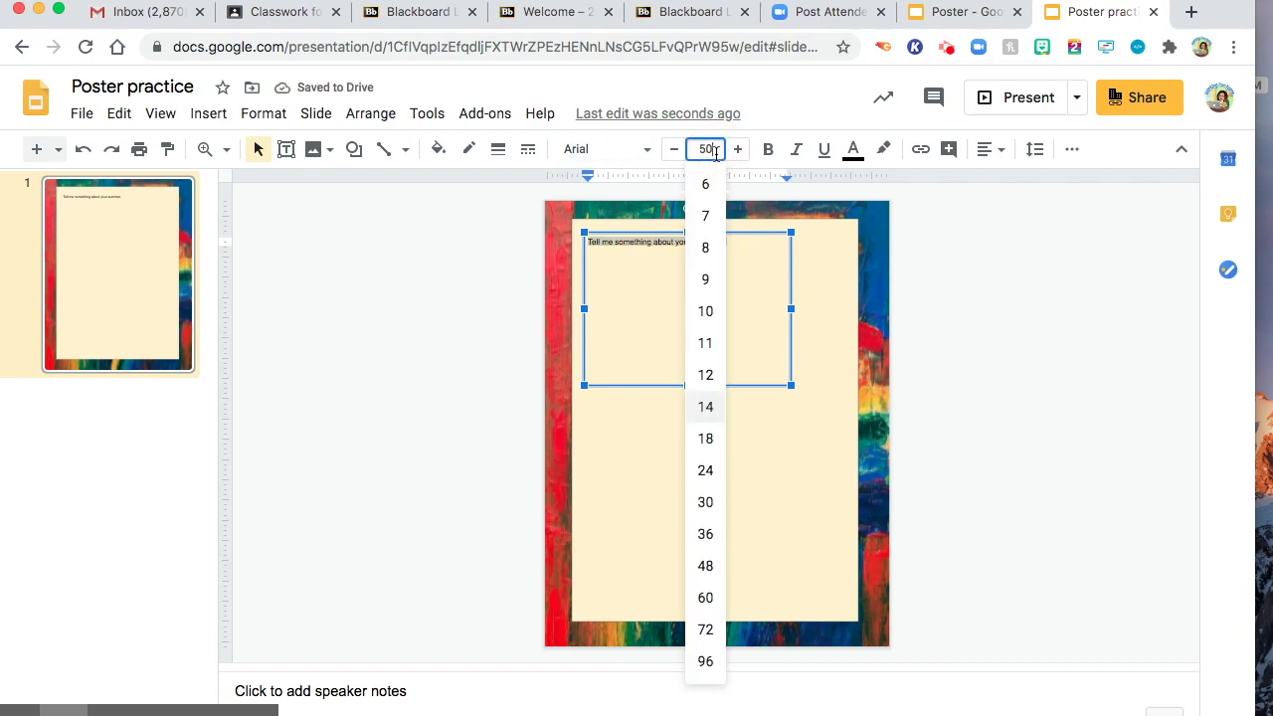
key("Return")
left_click(639, 149)
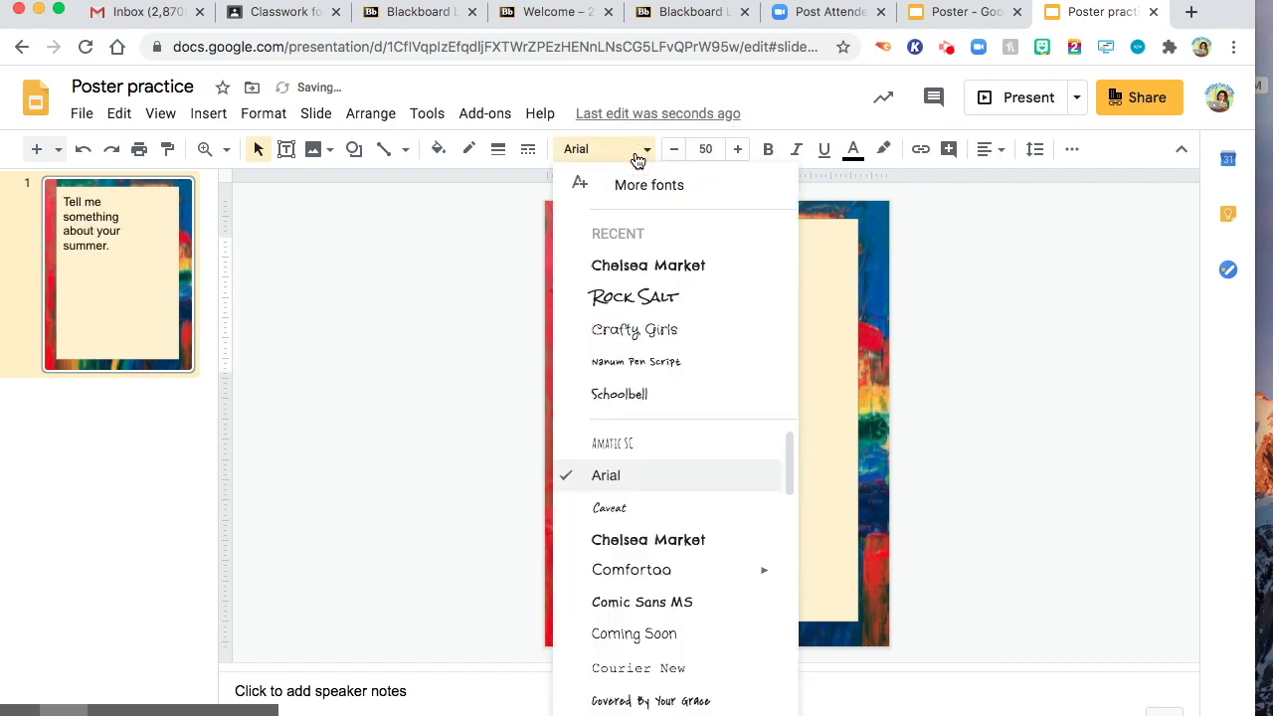
left_click(658, 275)
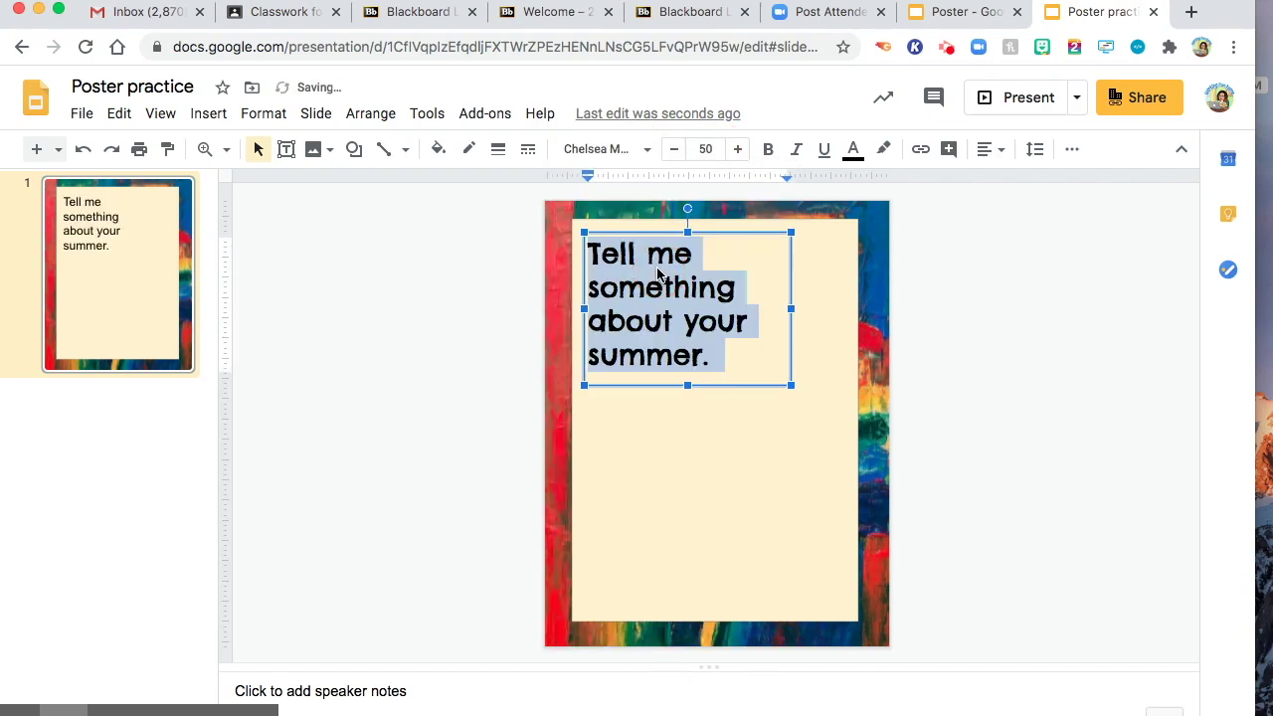
left_click(768, 149)
left_click(854, 151)
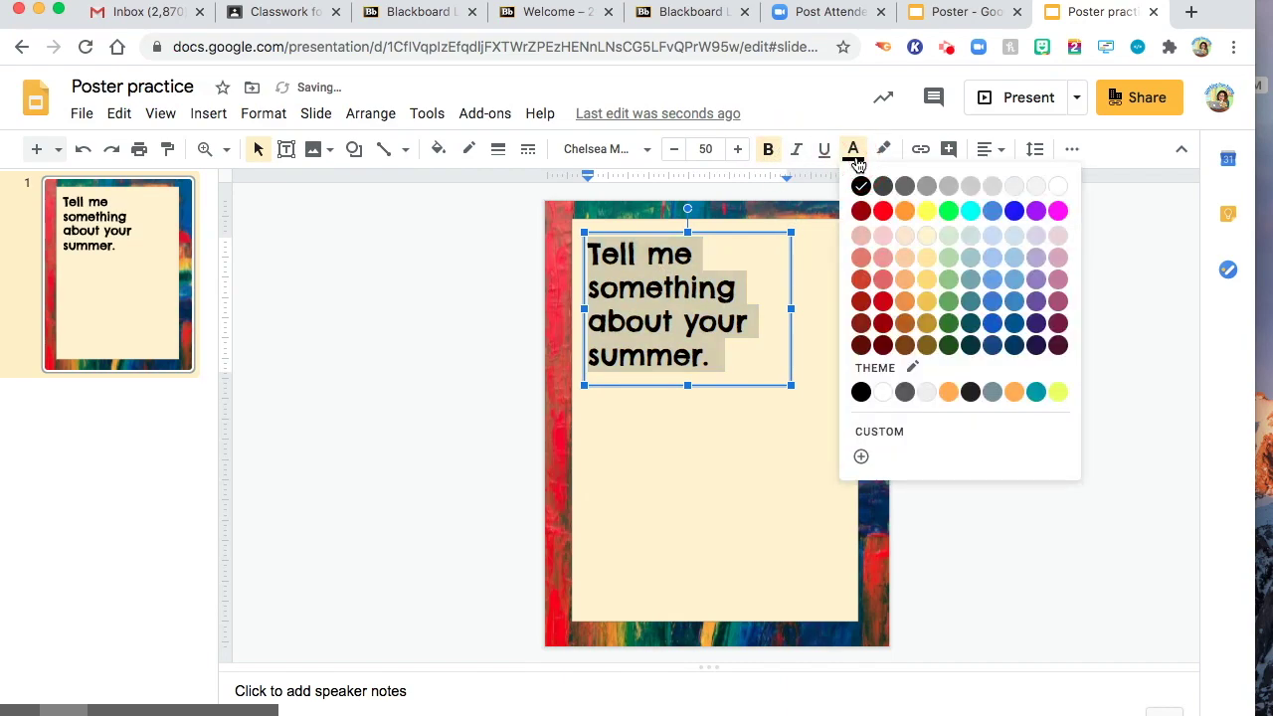
left_click(971, 210)
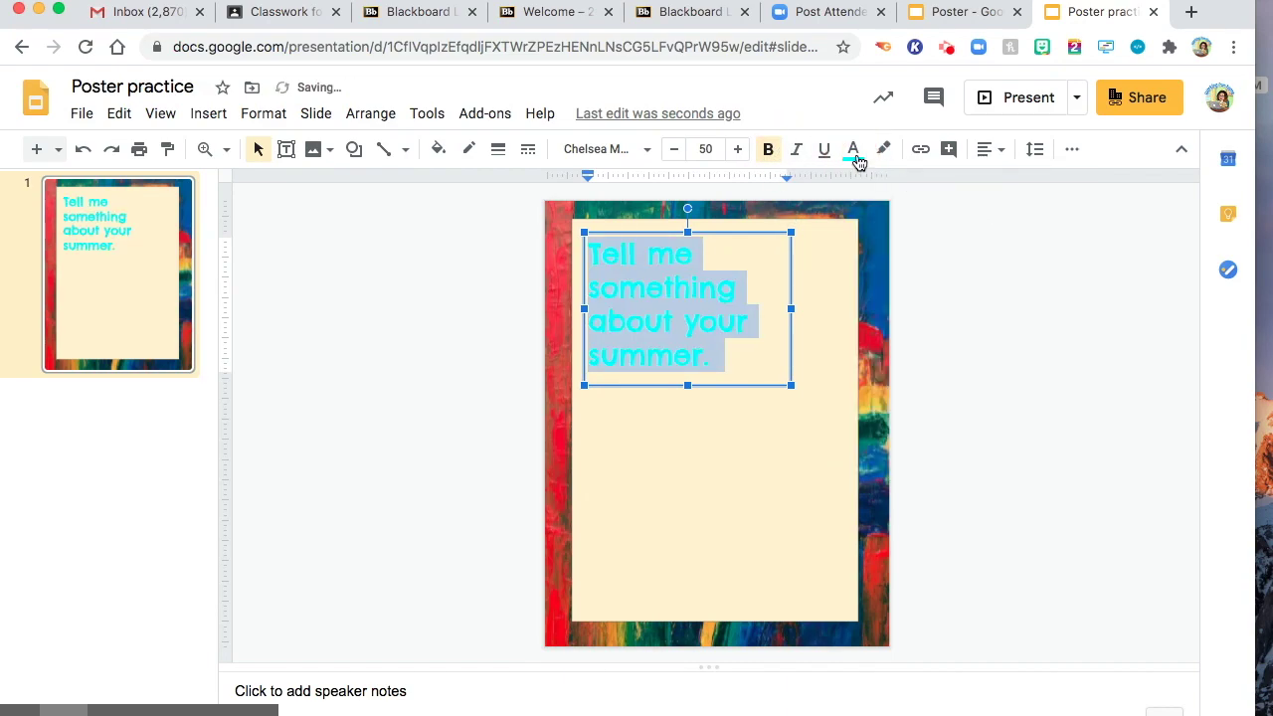
left_click(854, 151)
left_click(1014, 211)
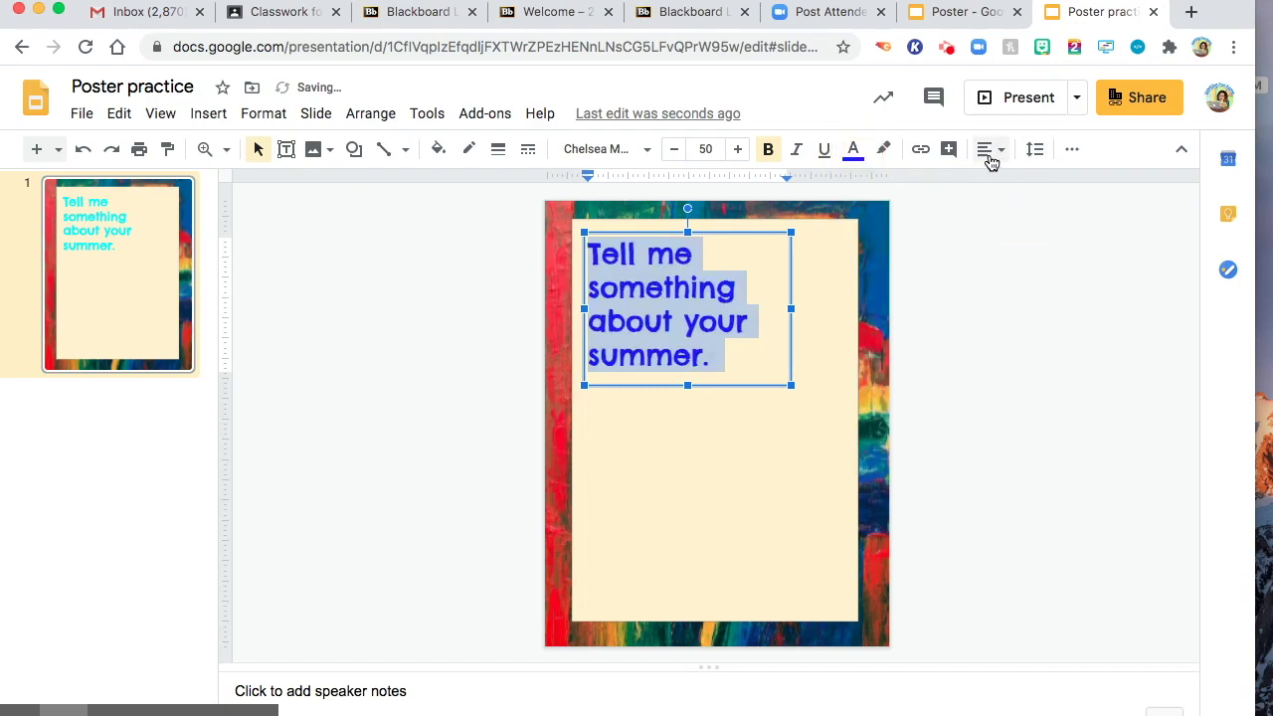
left_click(812, 296)
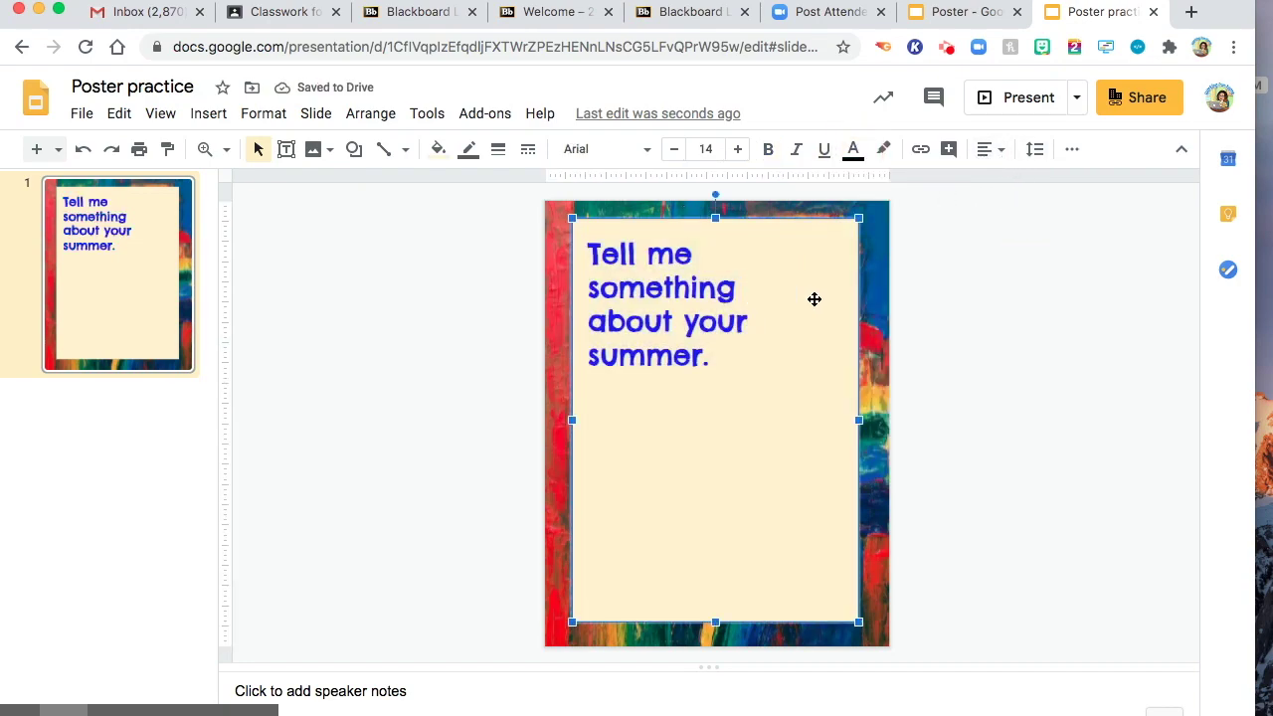
Step: Search Bitmoji stickers for 'summer' and add the SUMMER! sticker to the slide
left_click(1042, 47)
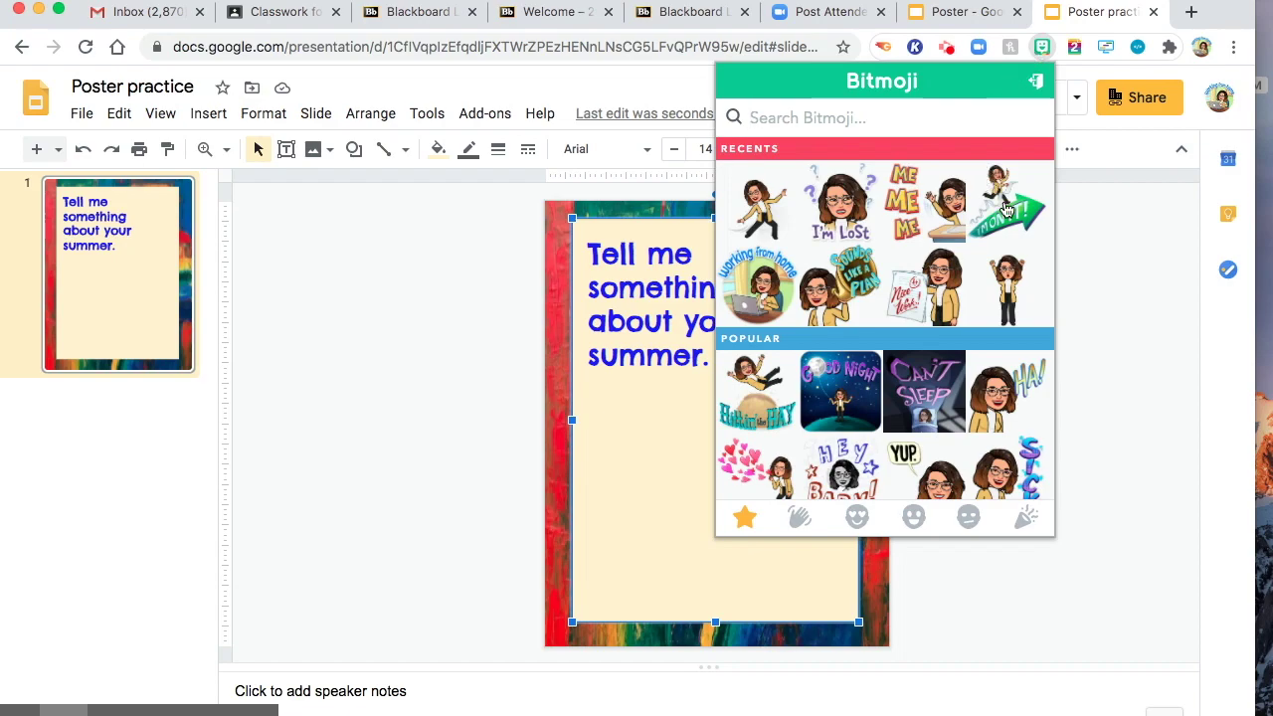
type("sum")
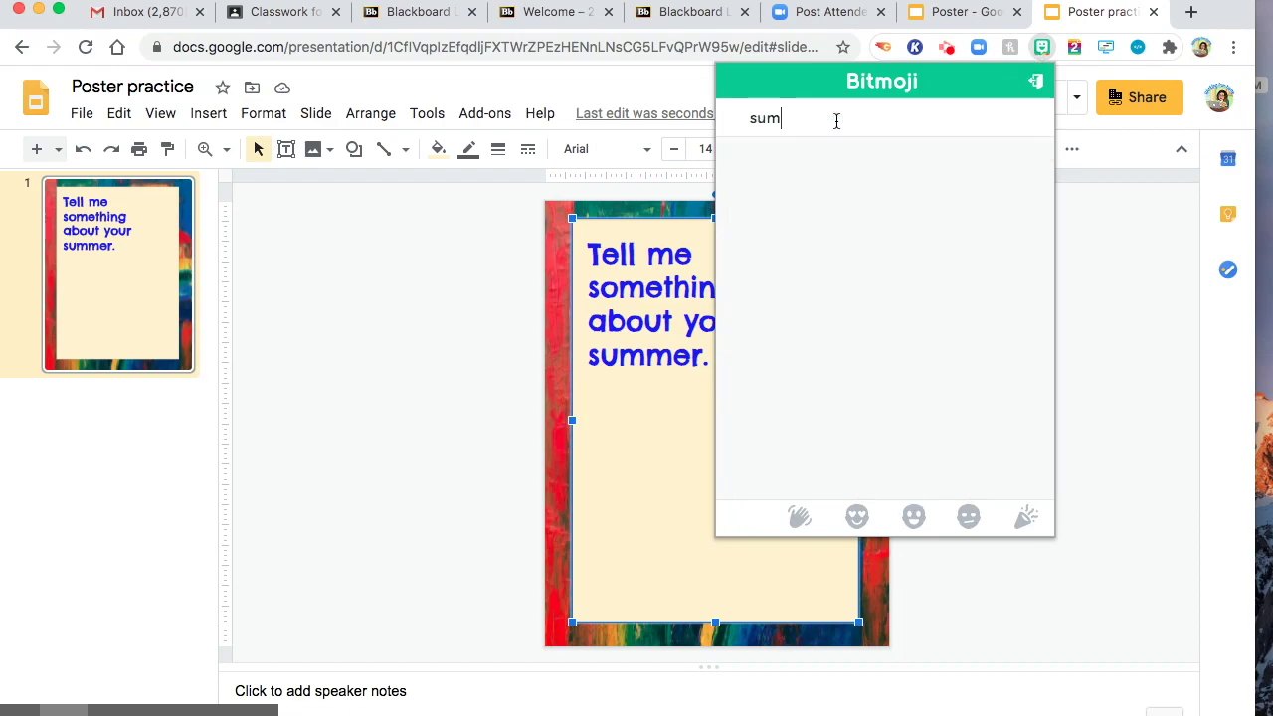
type("mer")
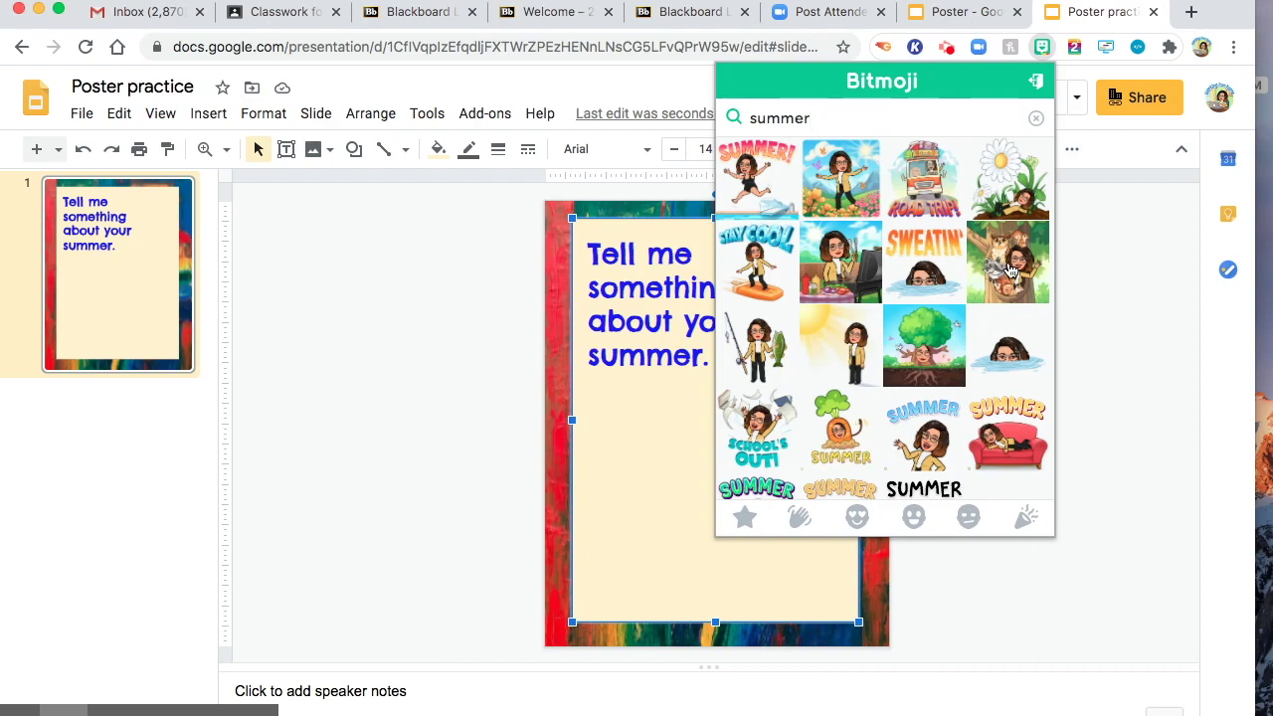
left_click_drag(756, 174, 657, 380)
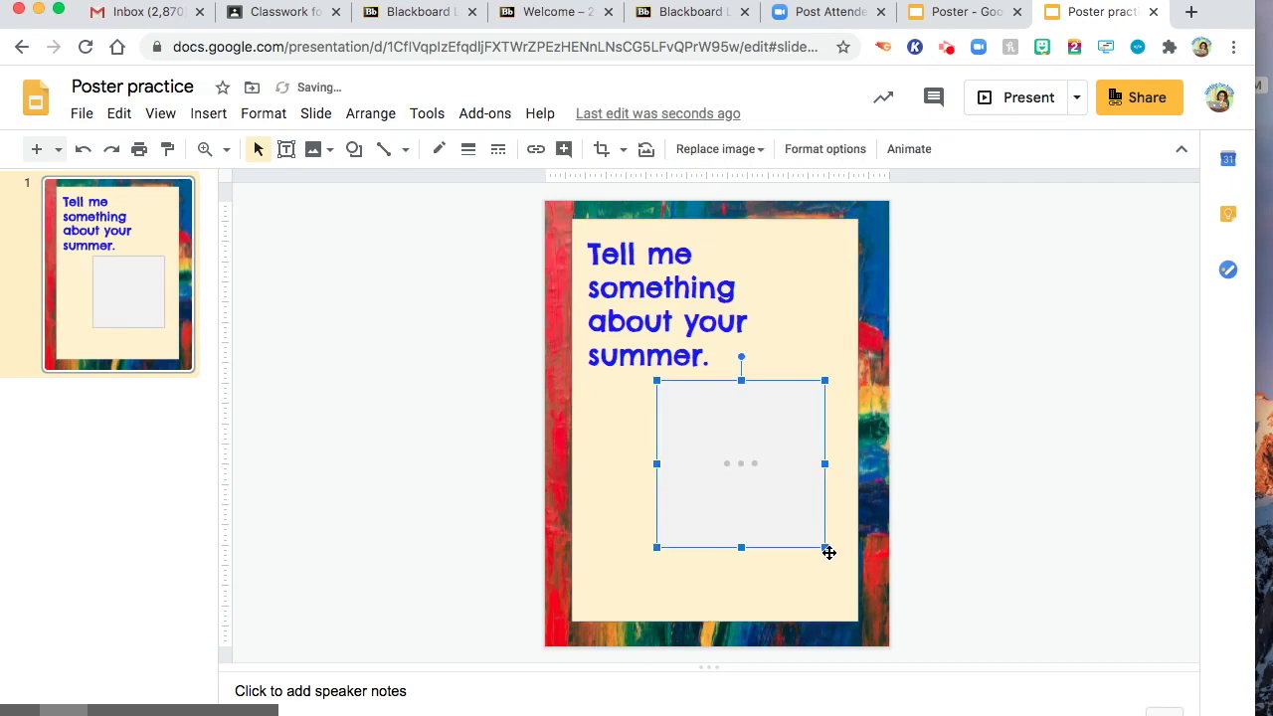
Step: Shrink the sticker and position it beside the heading at the panel's top right
left_click_drag(827, 550, 741, 345)
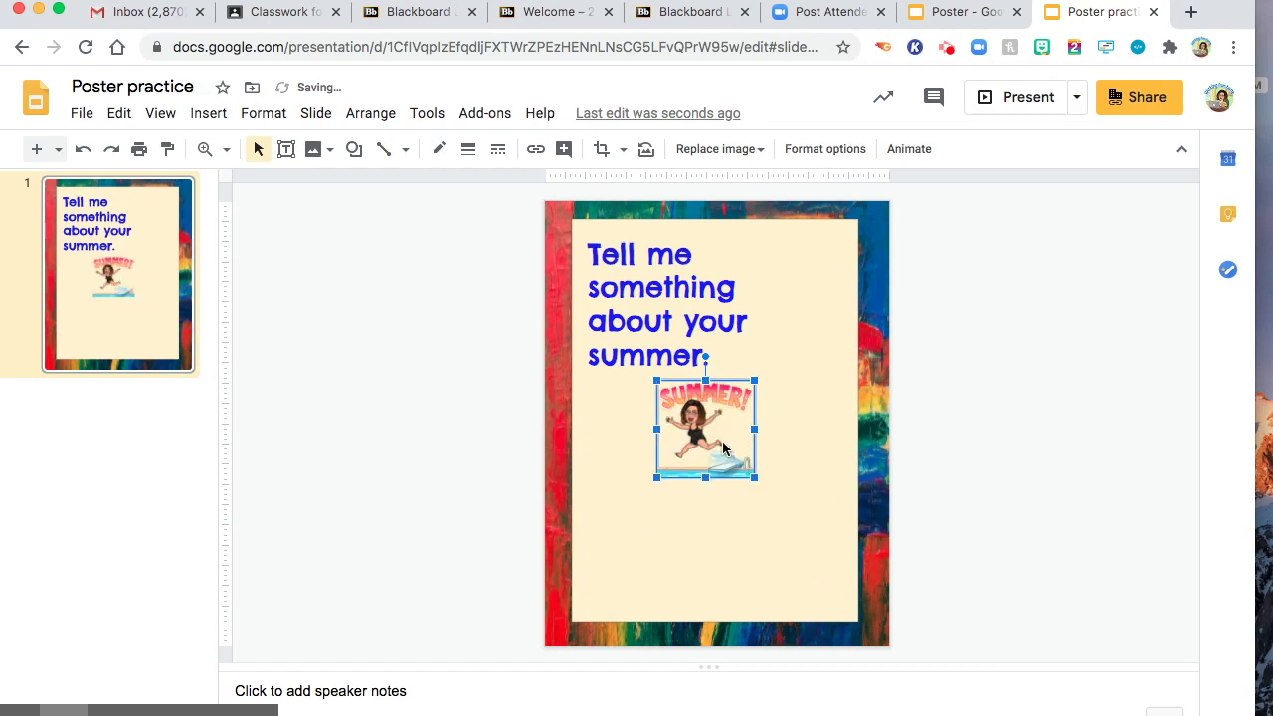
mouse_move(741, 345)
left_mouse_down()
mouse_move(792, 336)
mouse_move(739, 376)
left_mouse_up()
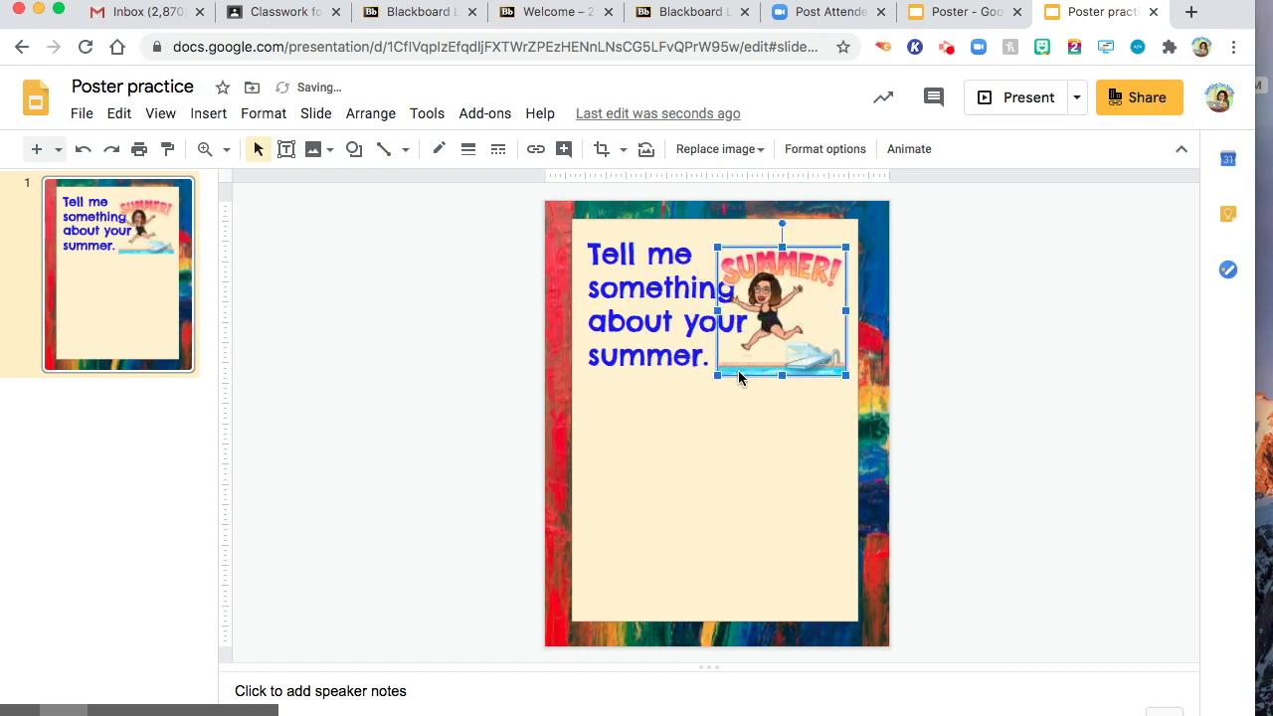
key("Right")
key("Right")
key("Right")
key("Right")
key("Right")
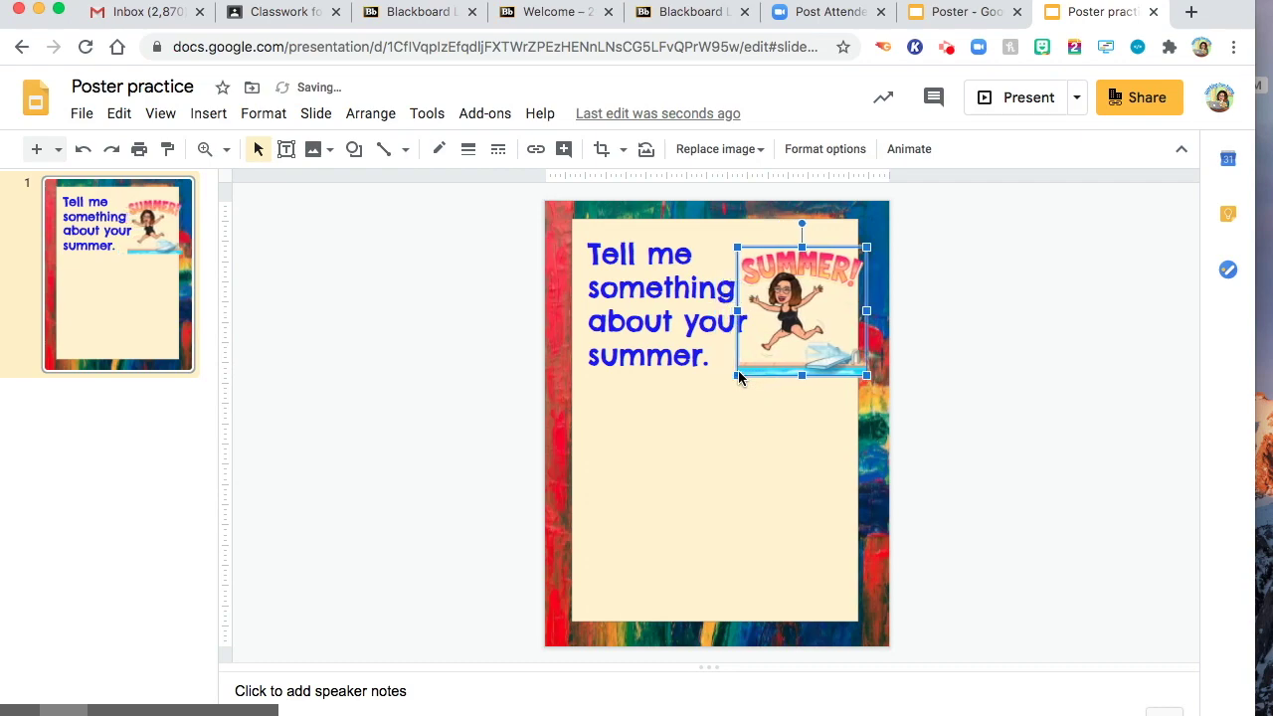
key("Left")
key("Left")
key("Up")
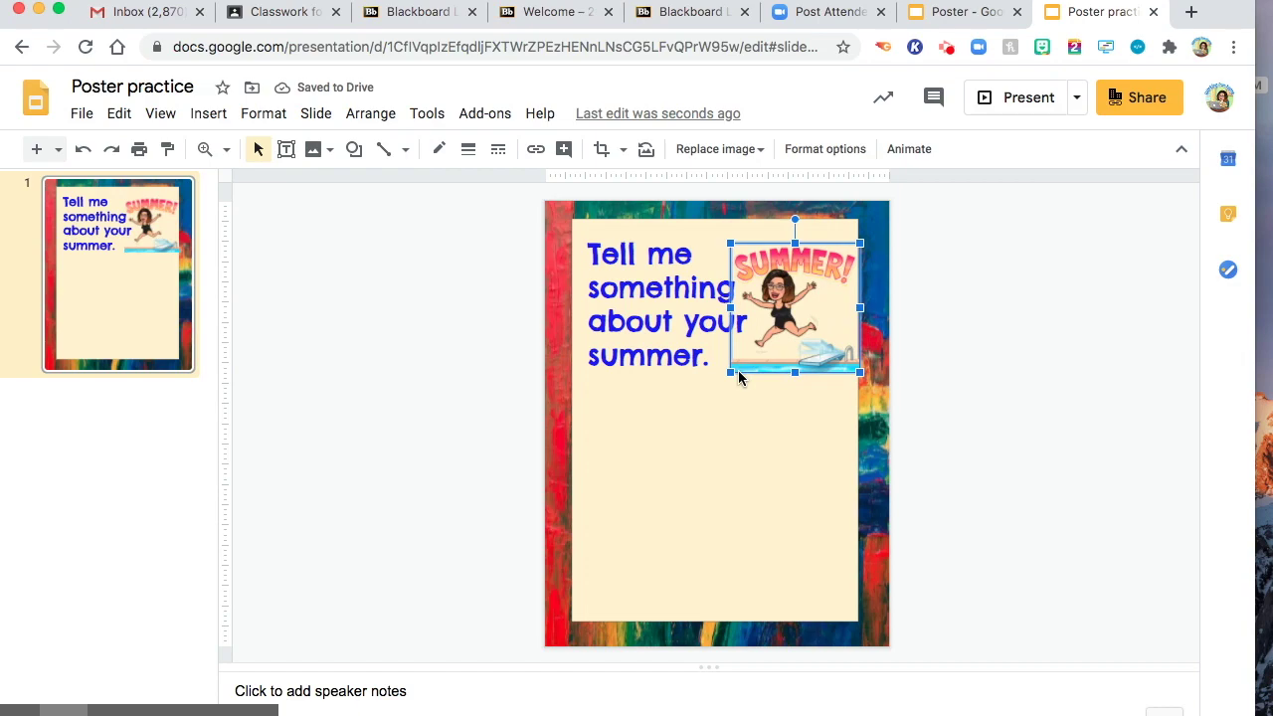
left_click(732, 516)
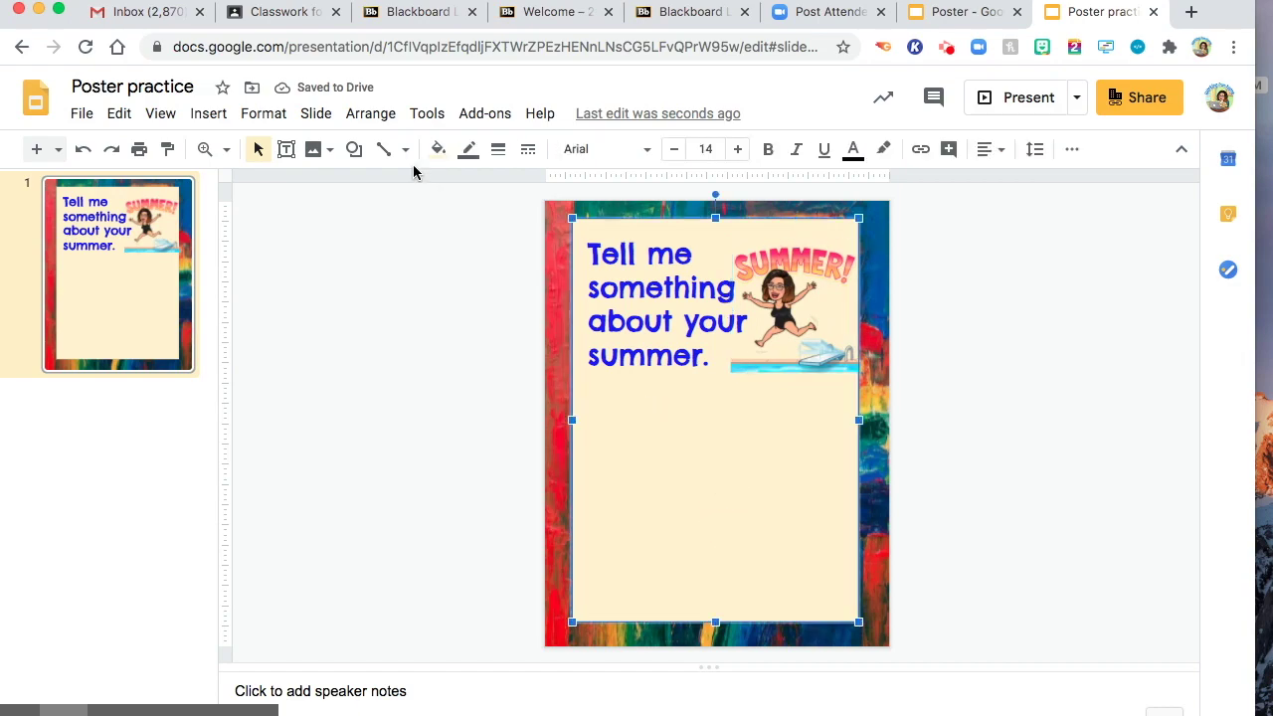
Step: Search web images for 'summer' and insert the beach deck-chairs photo
left_click(208, 114)
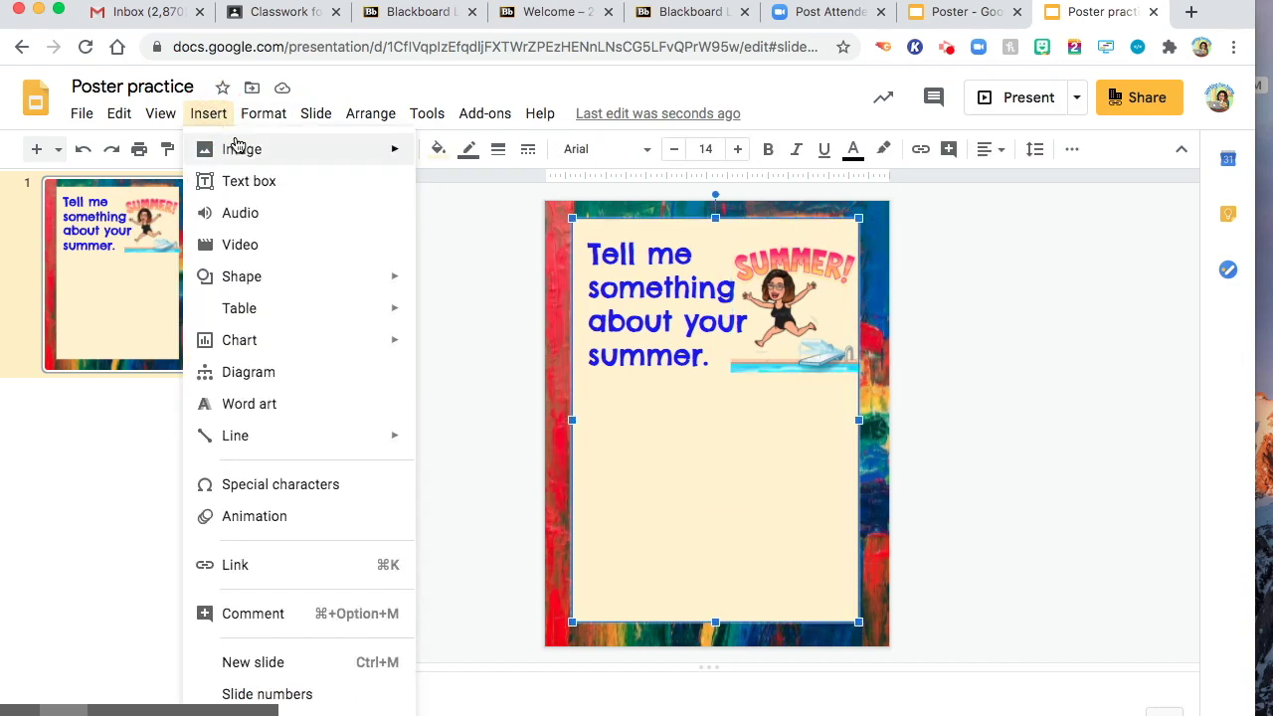
mouse_move(242, 149)
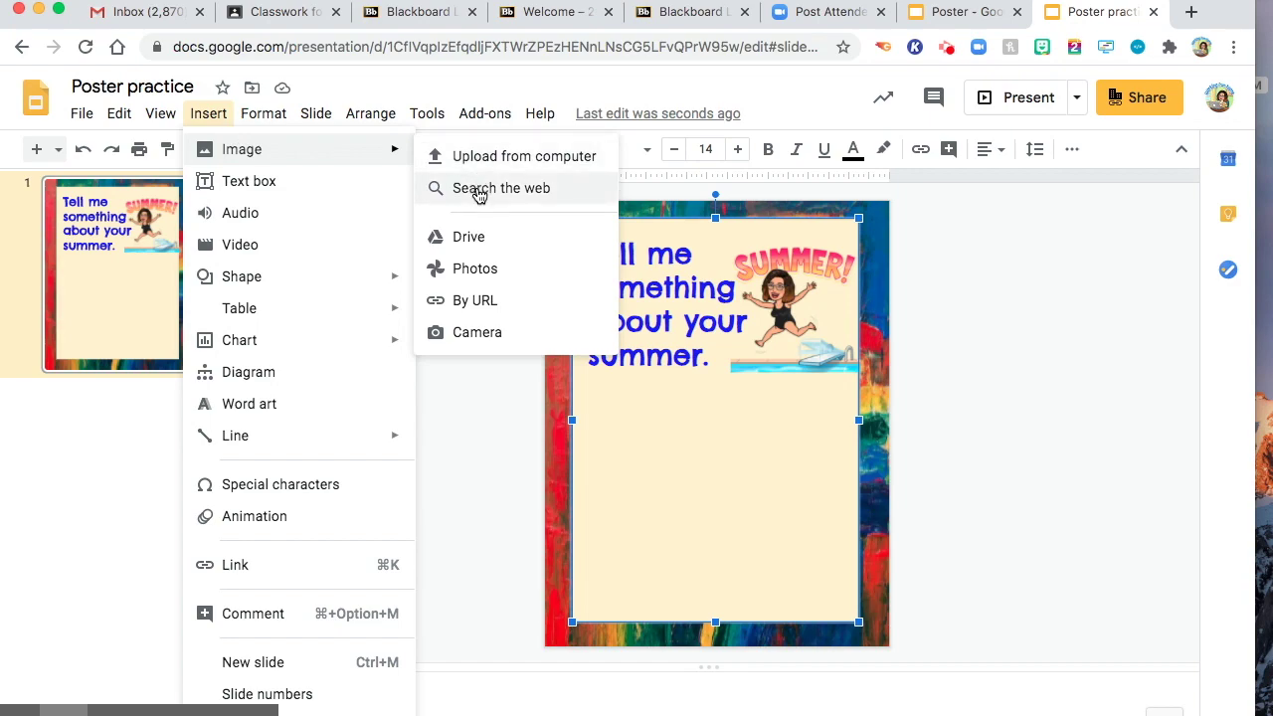
left_click(488, 188)
type("pets")
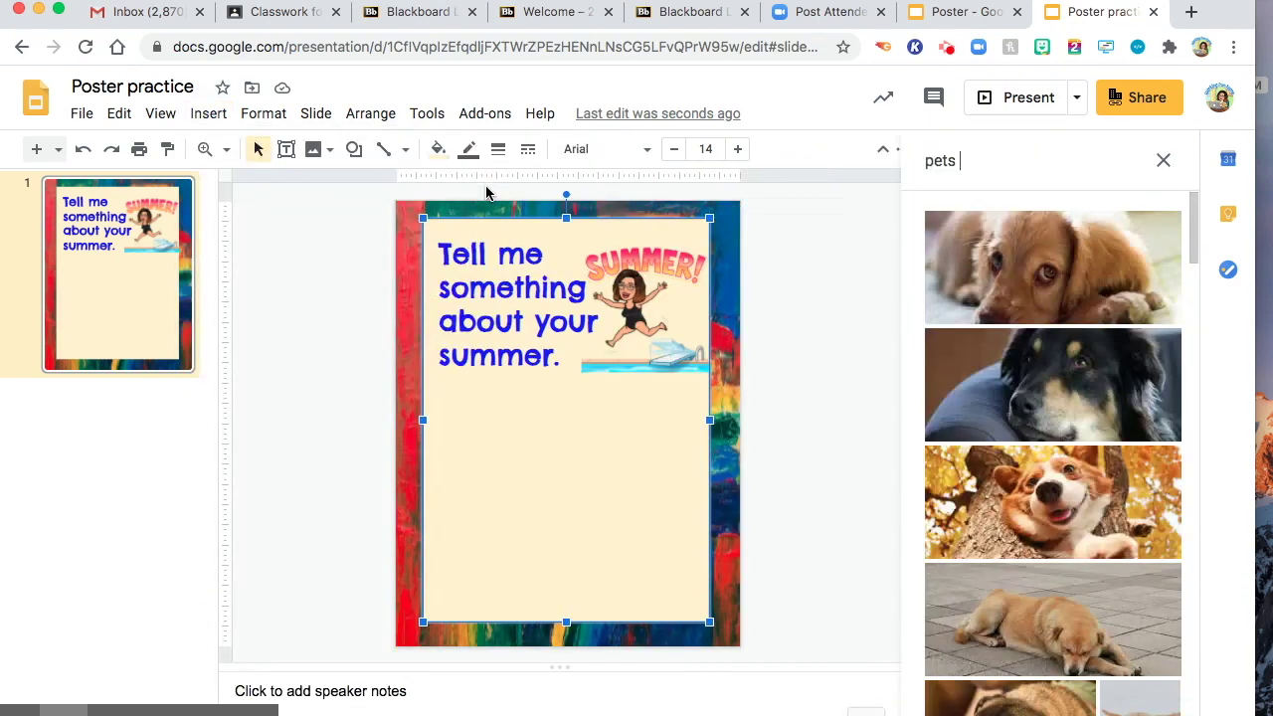
left_click(1005, 173)
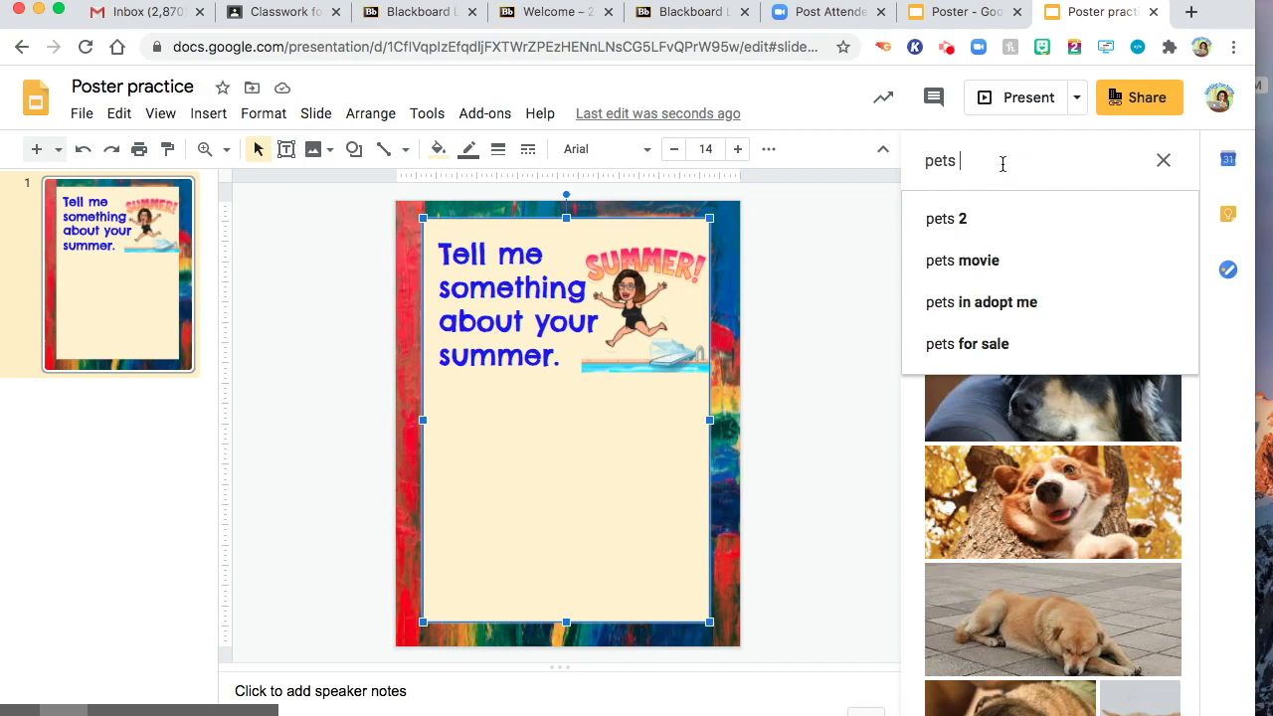
key("BackSpace")
key("BackSpace")
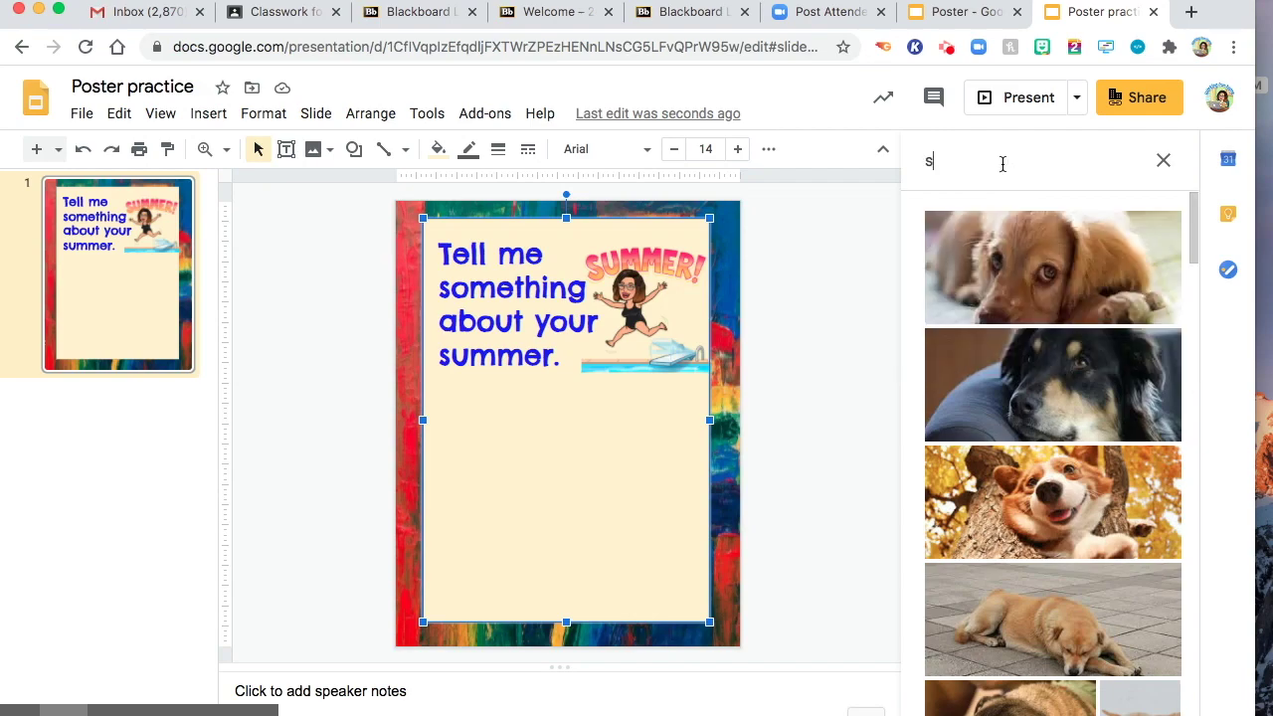
type("summer")
left_click(974, 219)
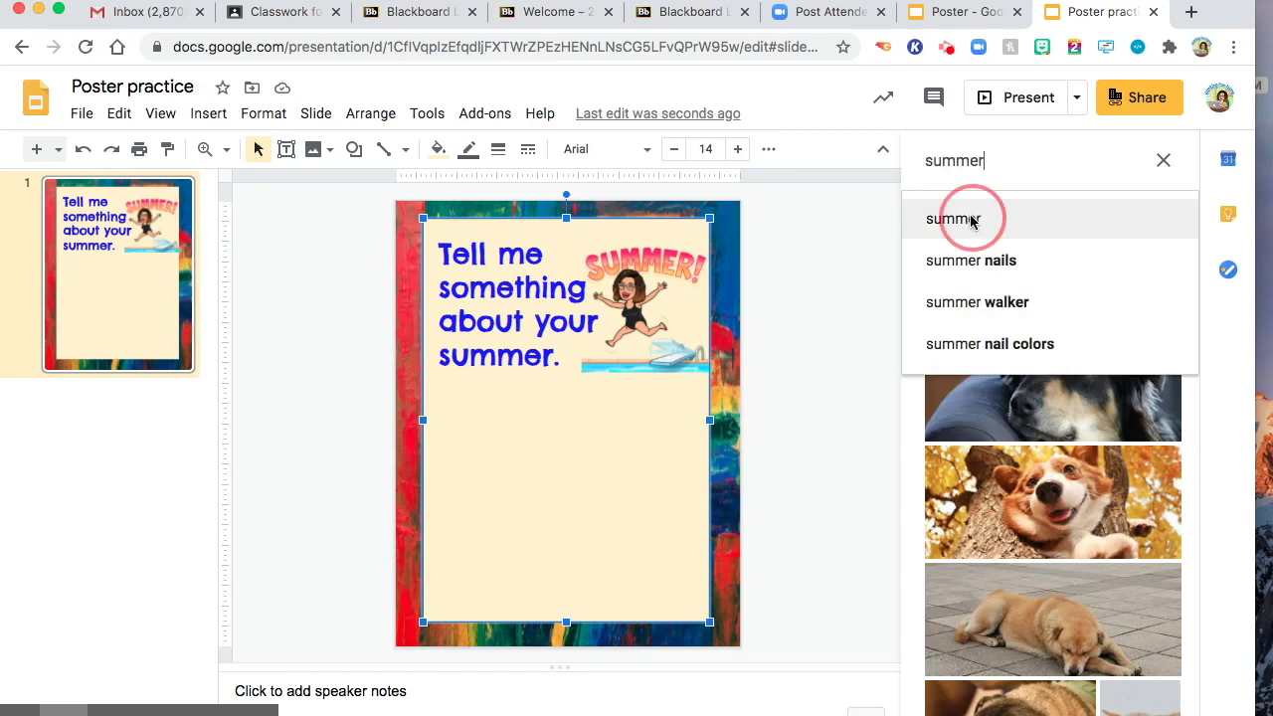
scroll(1053, 475, "down", 2)
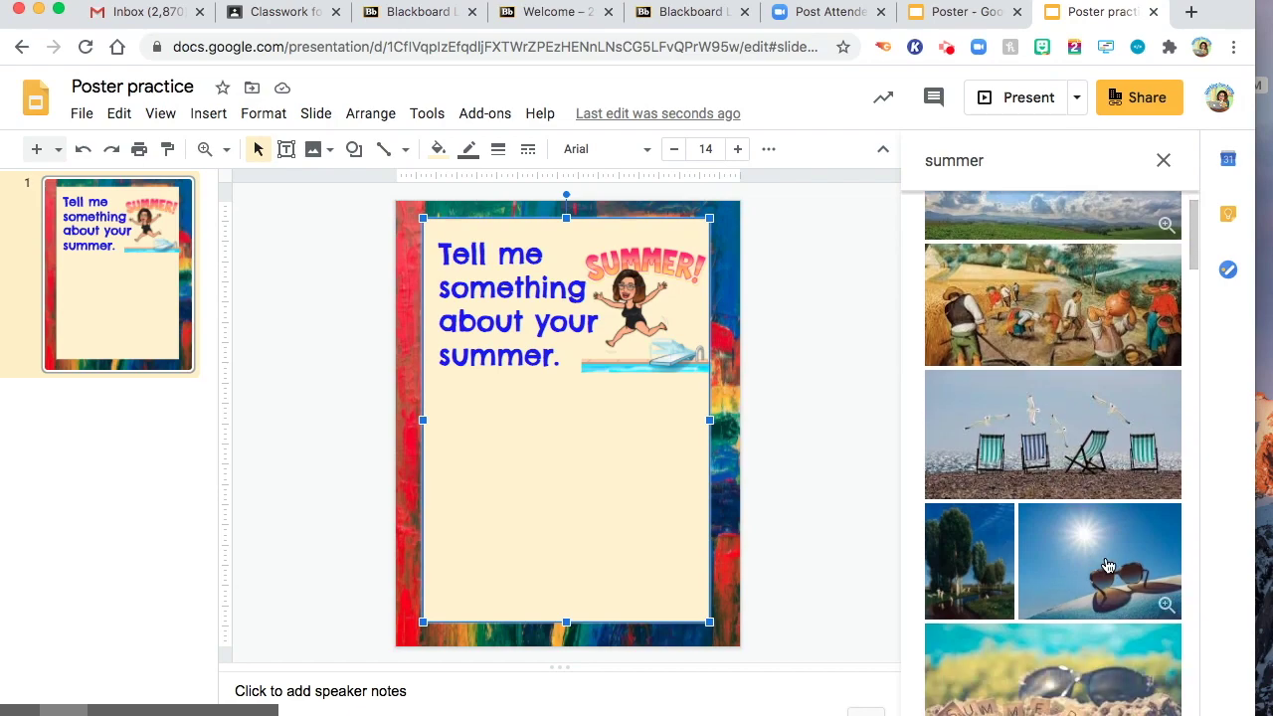
left_click_drag(1067, 413, 442, 411)
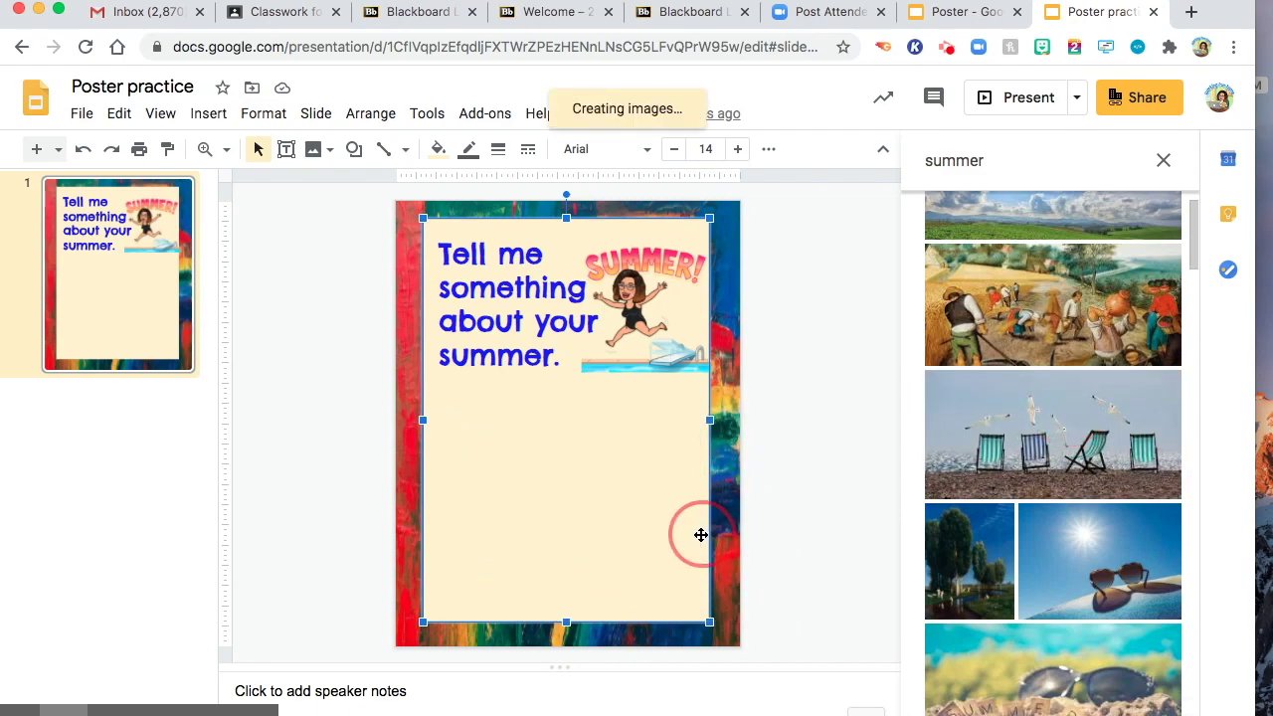
left_click(1163, 160)
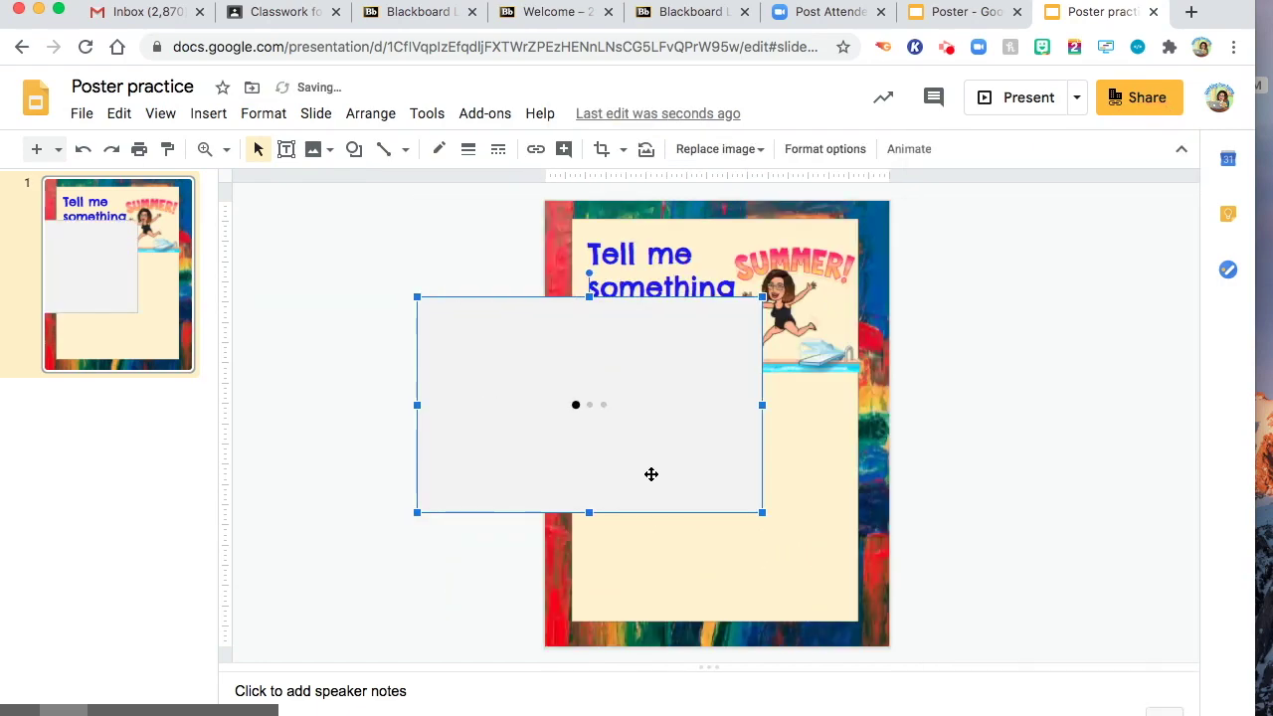
Step: Resize and position the beach photo to span the lower cream panel below the heading
left_click_drag(761, 513, 644, 437)
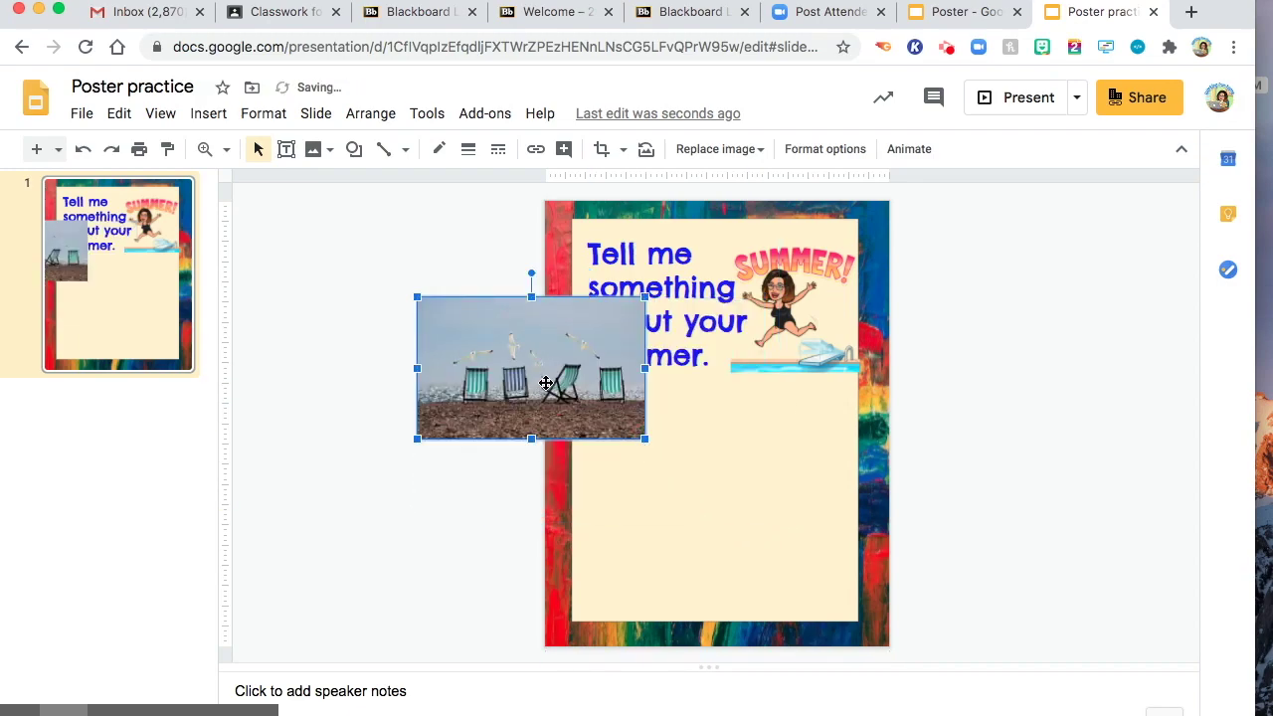
mouse_move(546, 370)
left_mouse_down()
mouse_move(730, 497)
mouse_move(730, 486)
left_mouse_up()
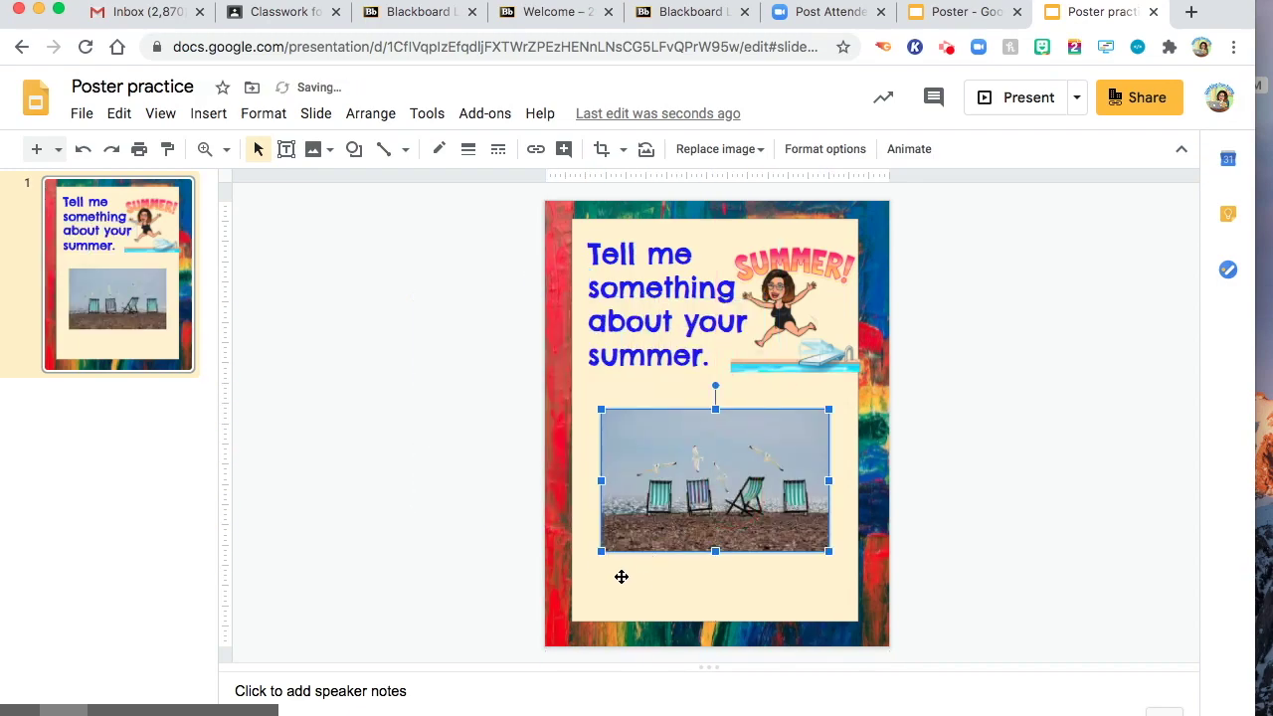
left_click_drag(600, 553, 566, 576)
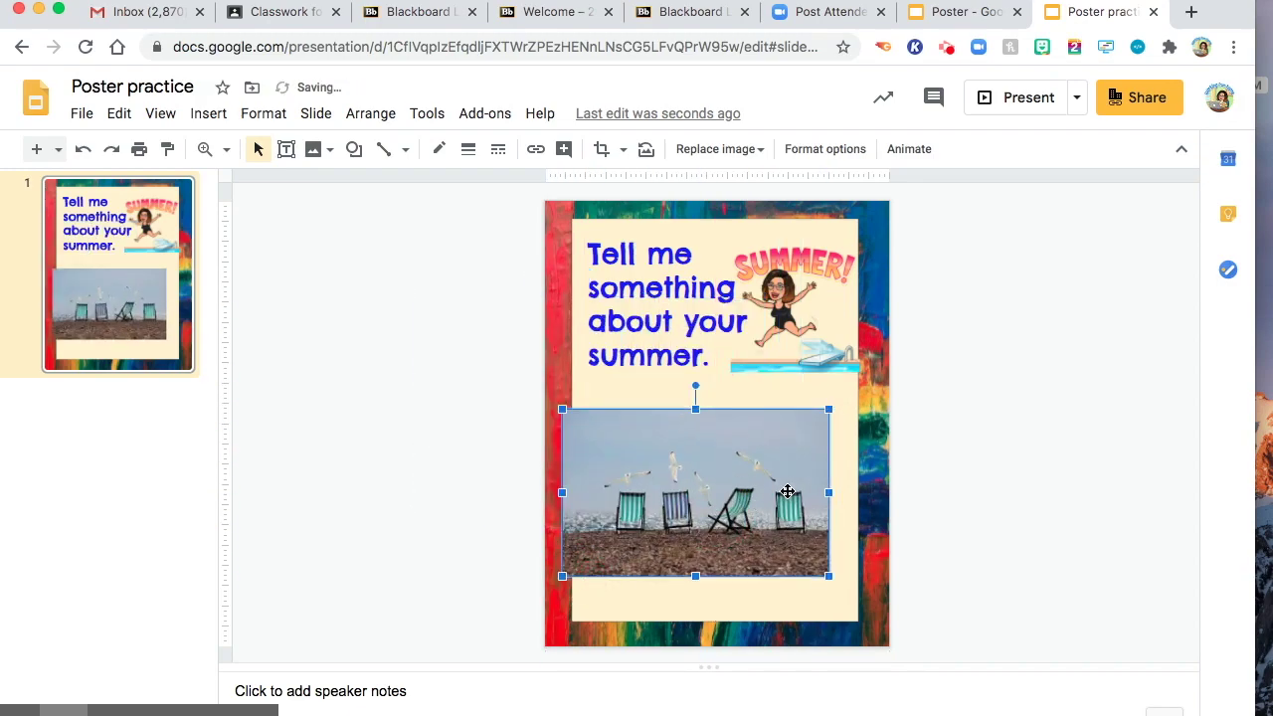
key("Right")
key("Right")
key("Right")
key("Right")
key("Right")
key("Right")
key("Right")
key("Right")
key("Right")
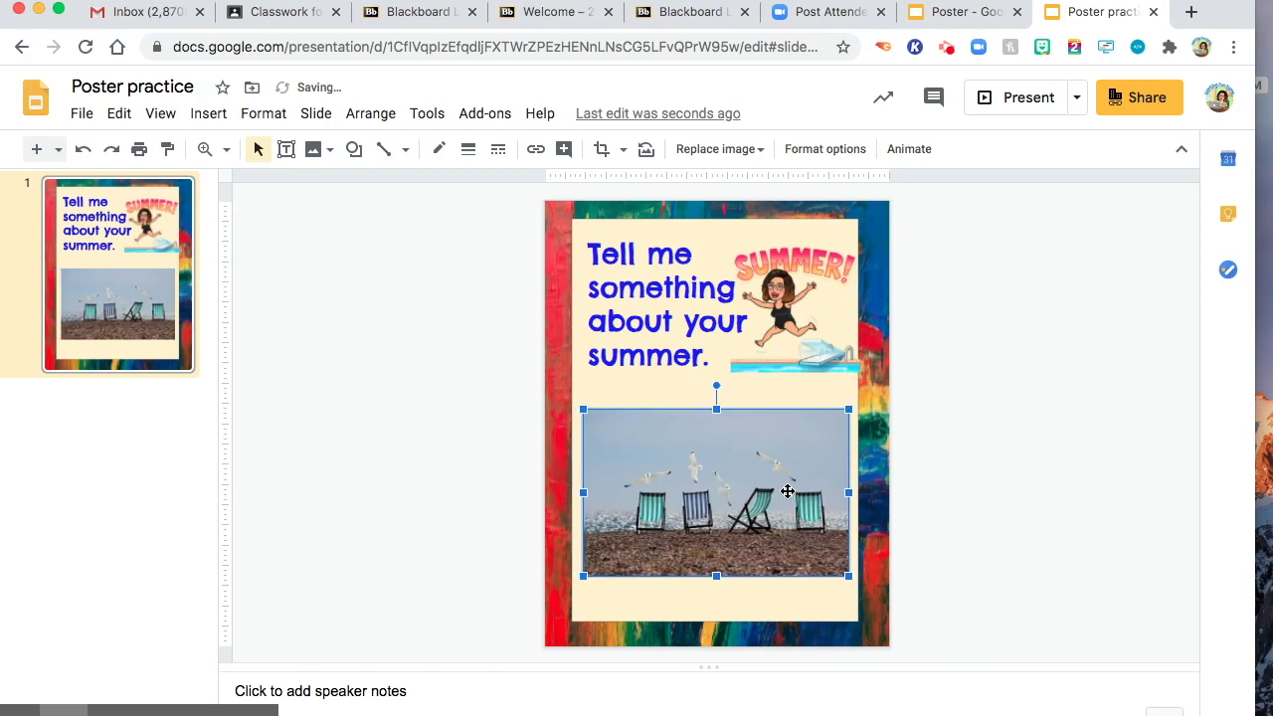
left_click(1072, 480)
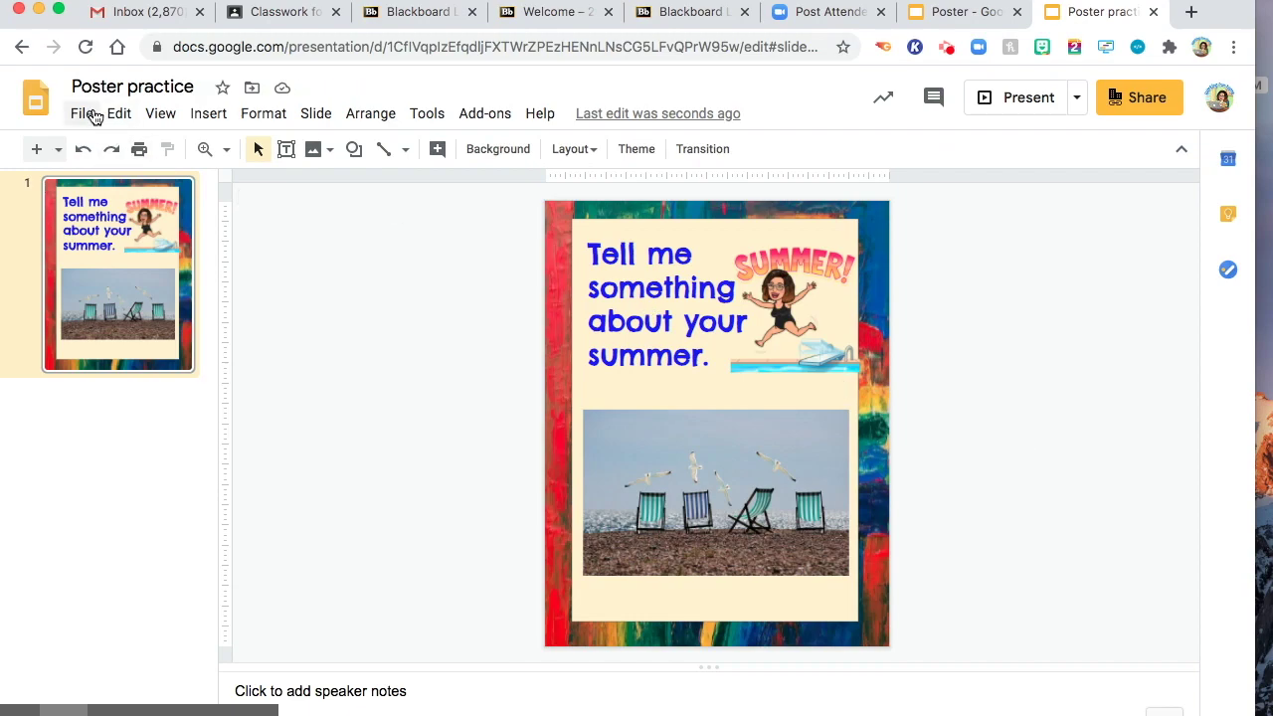
Step: Download the poster as a PDF from File > Download
left_click(85, 113)
mouse_move(134, 237)
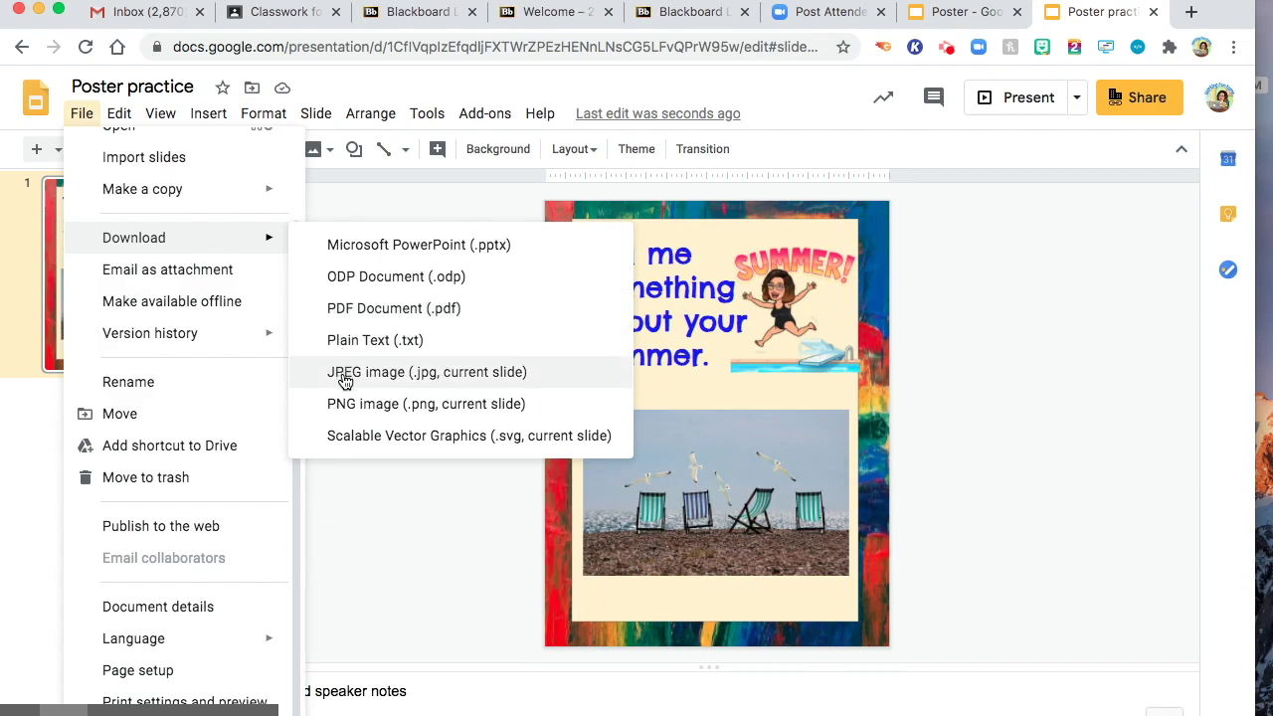
left_click(360, 317)
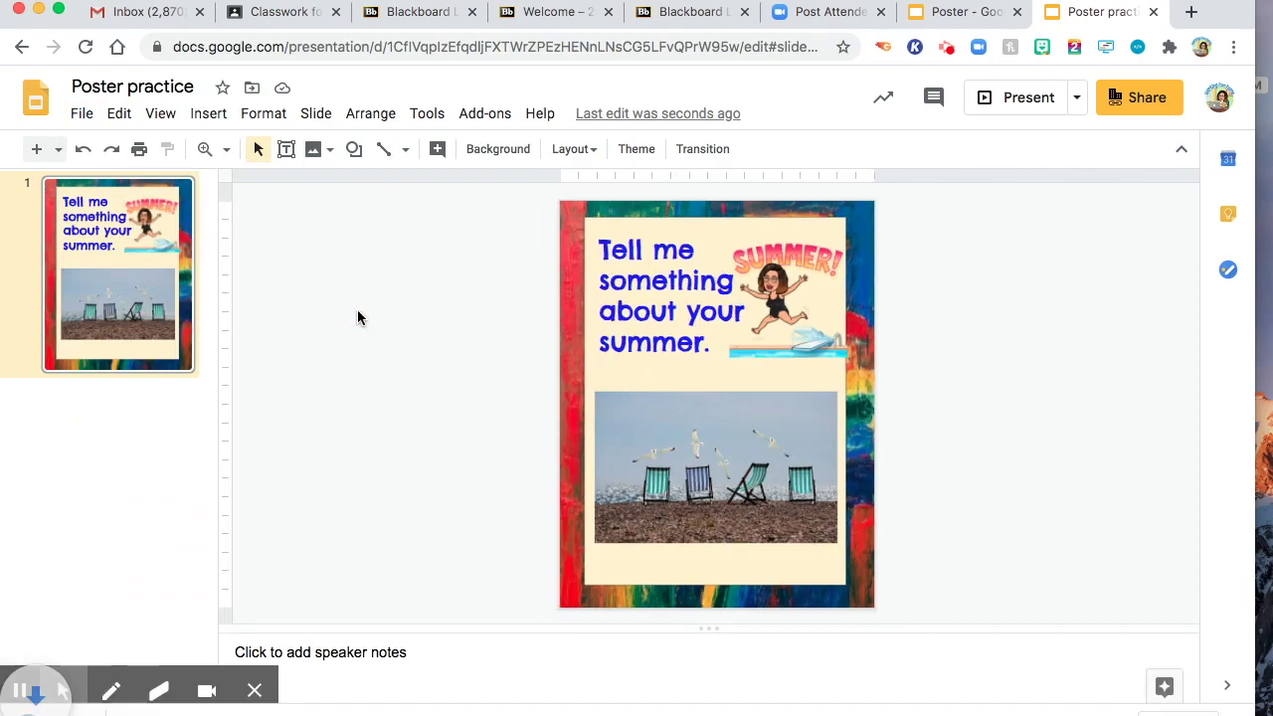